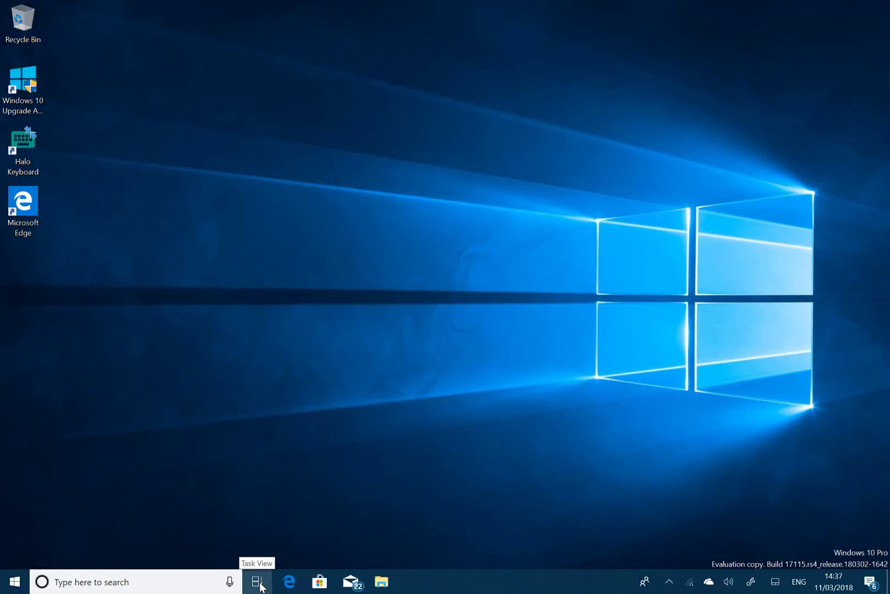
# Step: Scroll the Timeline back to 8 March and resume the Redstone 5 build 17618 hands-on article
pyautogui.click(261, 587)
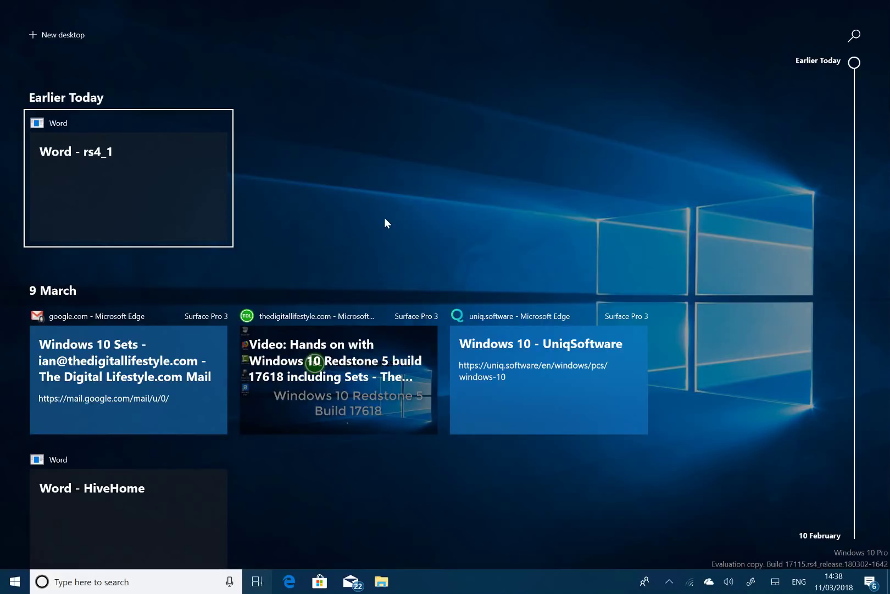
pyautogui.scroll(-4, 385, 218)
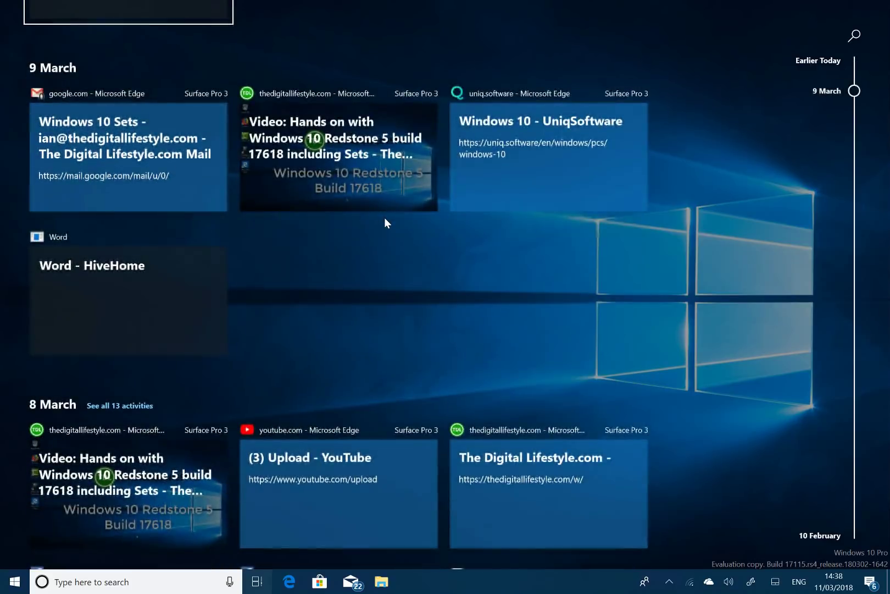
pyautogui.scroll(-3, 384, 219)
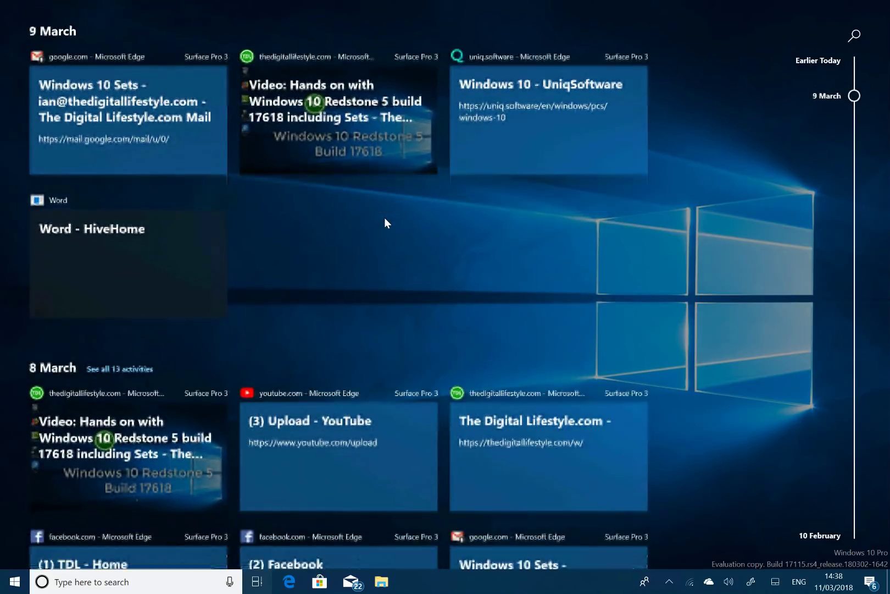
pyautogui.scroll(-1, 384, 222)
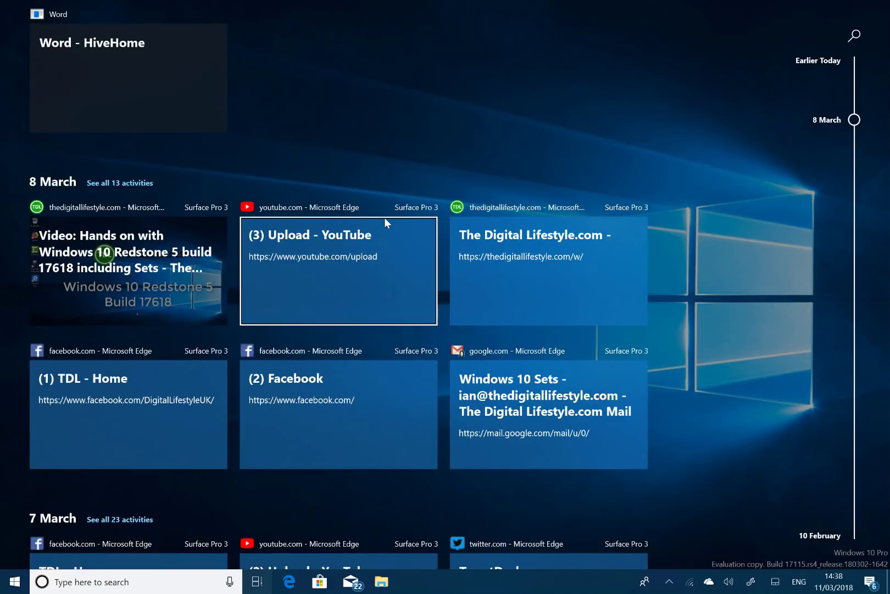
pyautogui.scroll(-4, 385, 220)
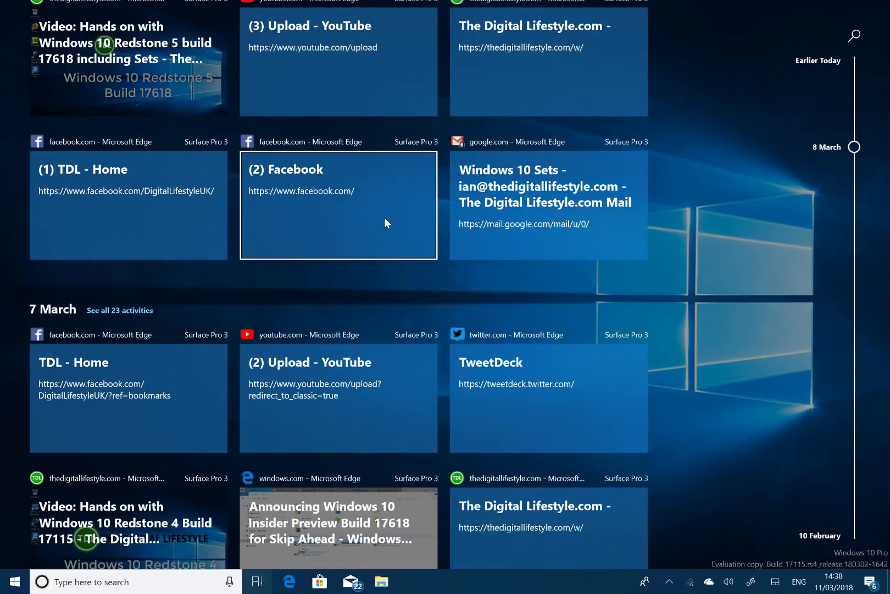
pyautogui.scroll(6, 384, 222)
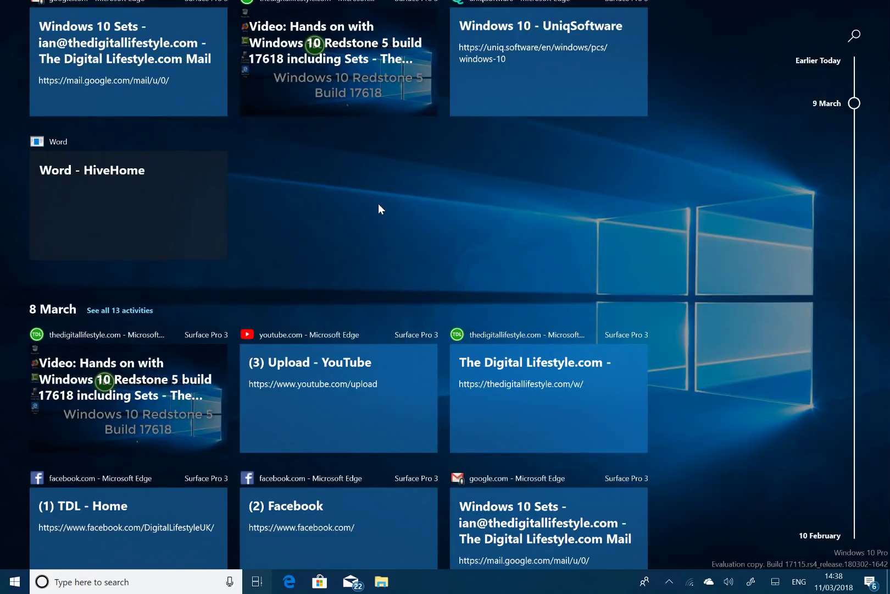
pyautogui.scroll(5, 379, 203)
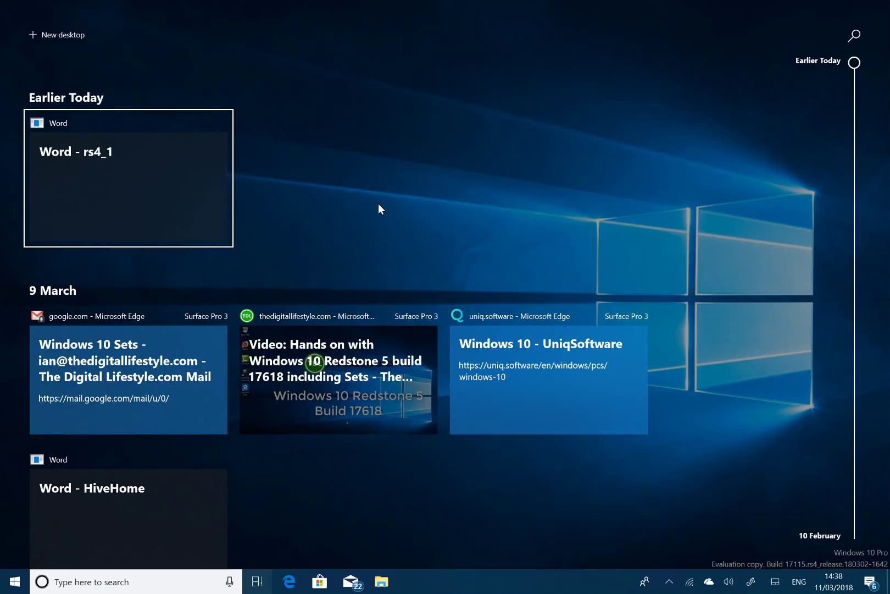
pyautogui.scroll(-3, 378, 205)
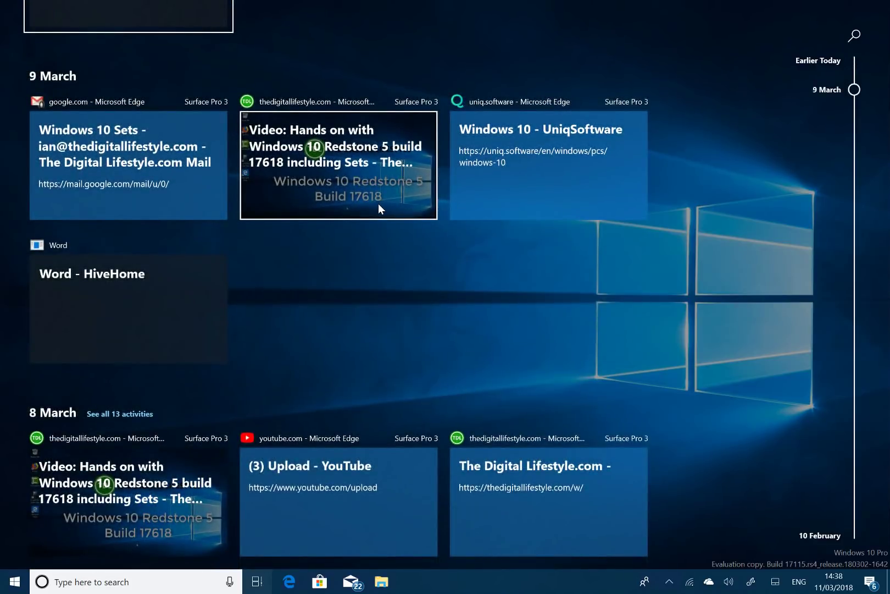
pyautogui.scroll(-3, 378, 203)
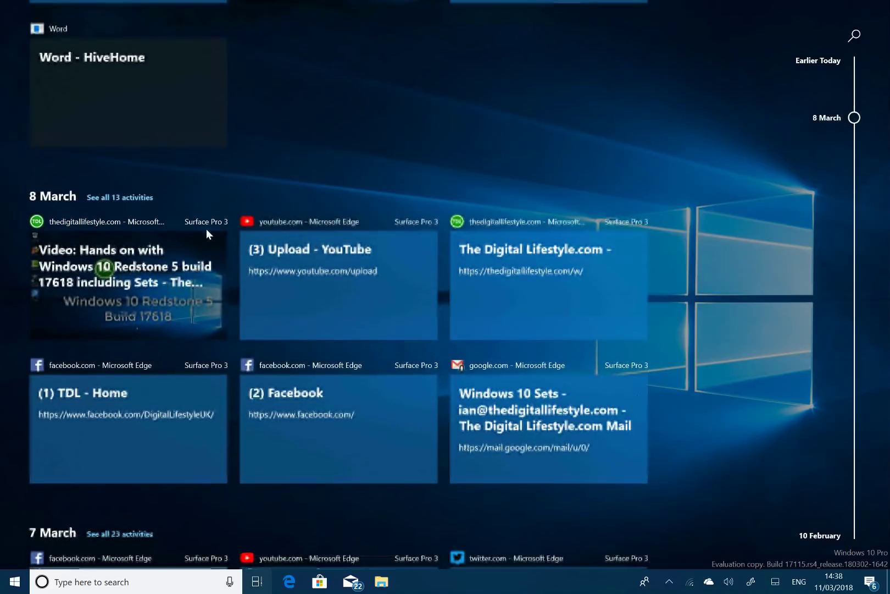
pyautogui.click(181, 282)
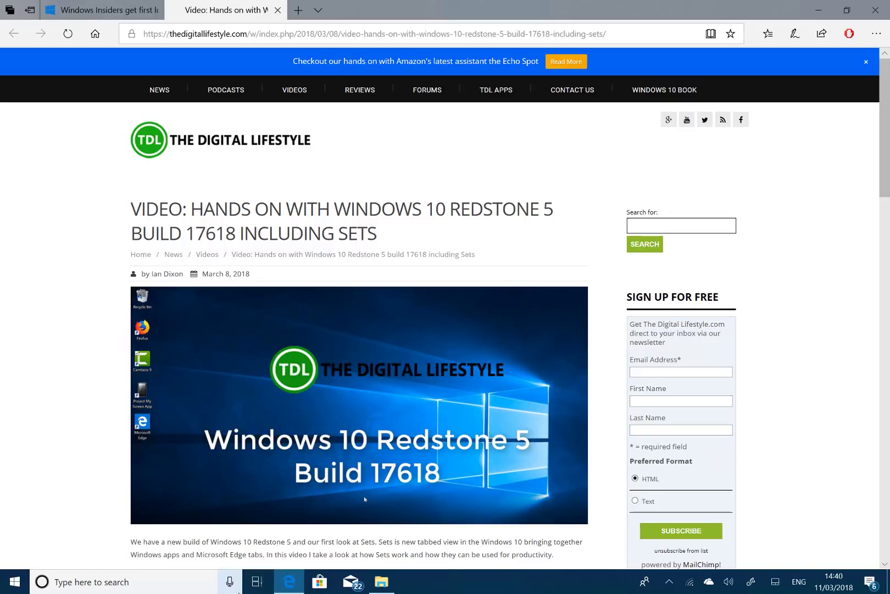
# Step: Reopen Task View to show the Edge article and File Explorer windows above the Timeline
pyautogui.click(259, 586)
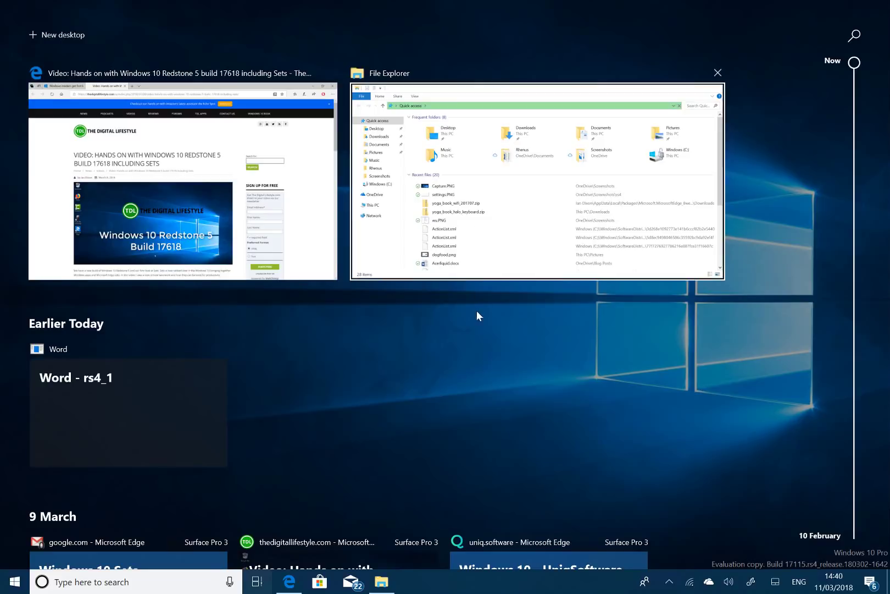
# Step: Scroll the Timeline back and forth through the dates to 7 March, then leave Task View
pyautogui.scroll(-5, 279, 406)
pyautogui.scroll(-1, 280, 406)
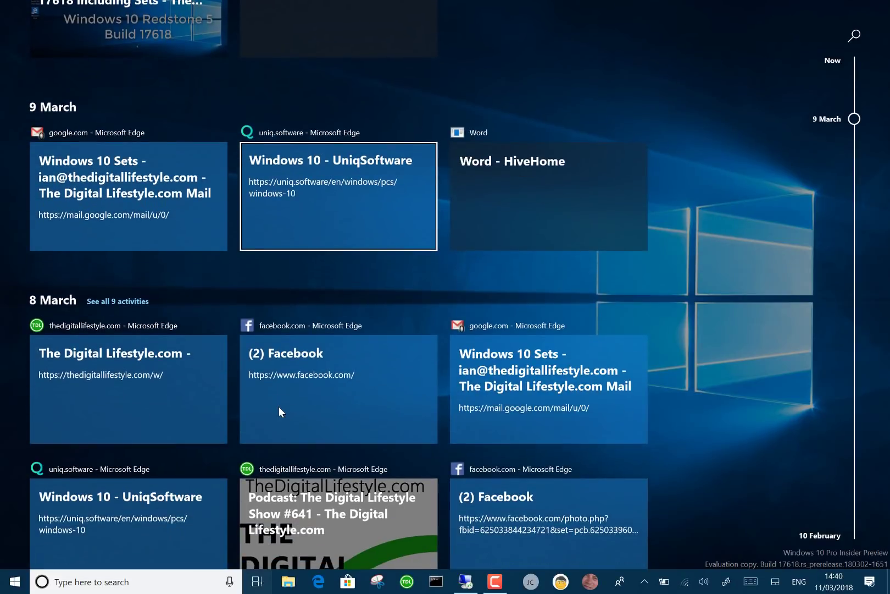
pyautogui.scroll(-3, 279, 406)
pyautogui.scroll(2, 279, 406)
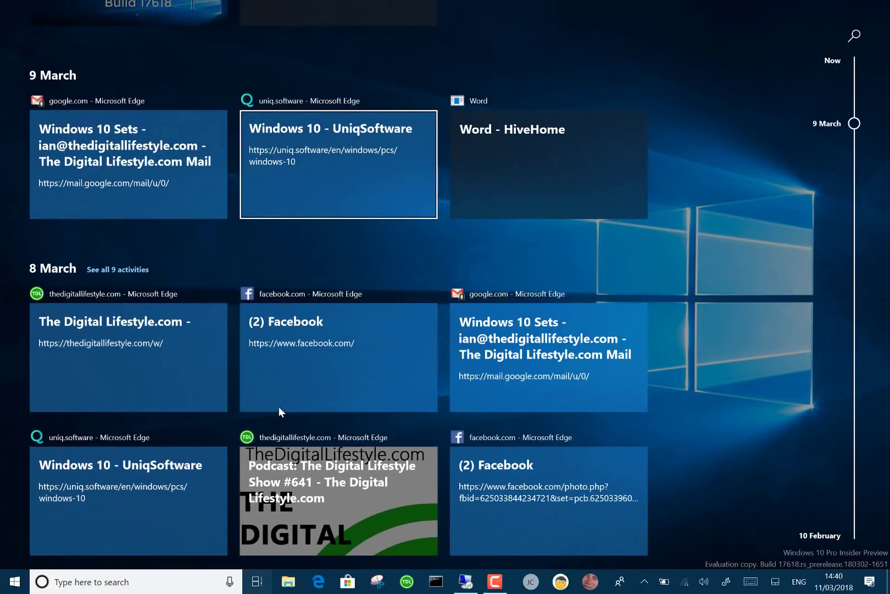
pyautogui.scroll(-2, 279, 407)
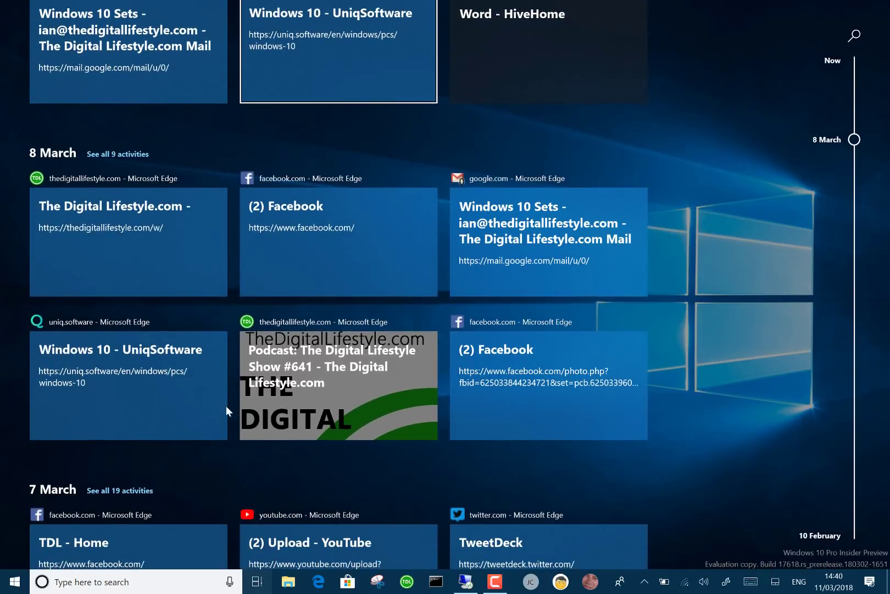
pyautogui.scroll(1, 284, 348)
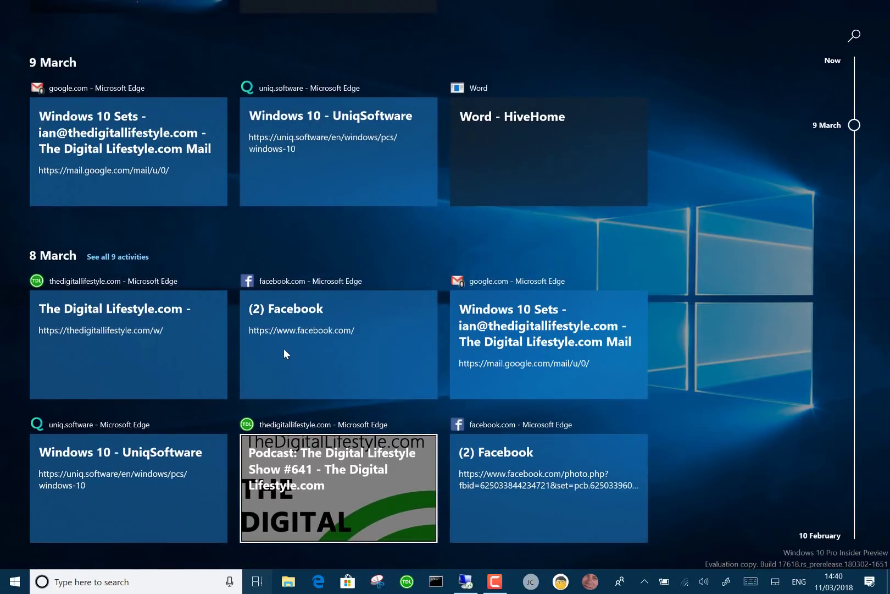
pyautogui.scroll(-2, 284, 348)
pyautogui.scroll(-2, 284, 348)
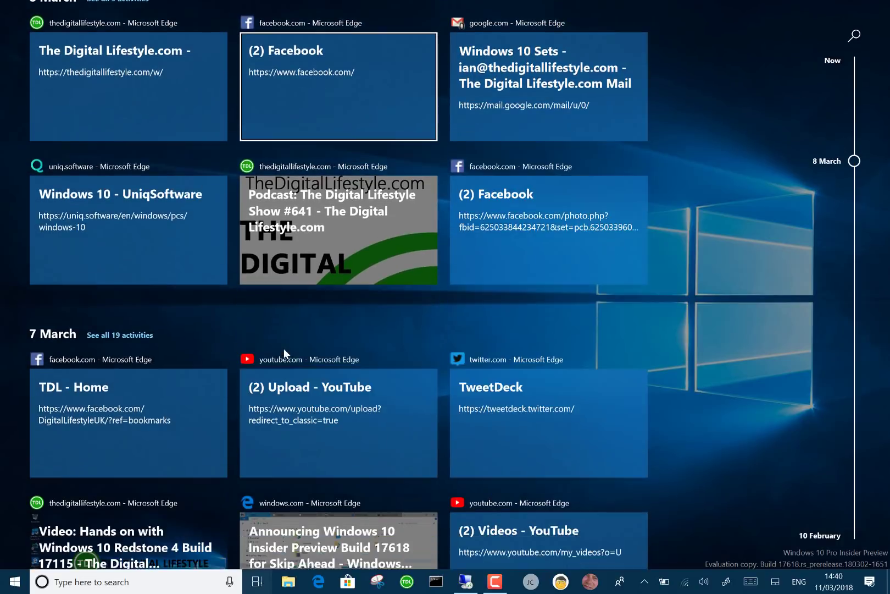
pyautogui.scroll(2, 284, 348)
pyautogui.scroll(6, 284, 348)
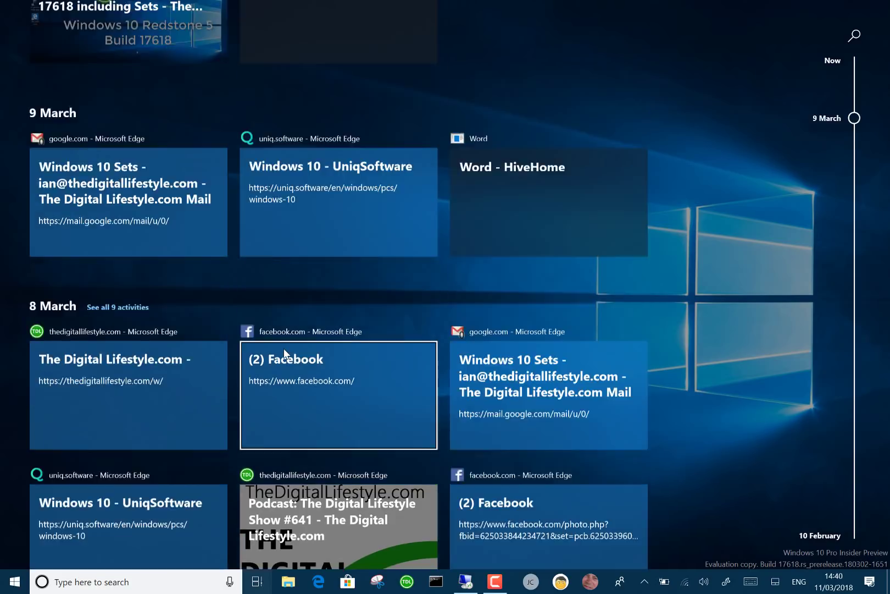
pyautogui.scroll(-1, 283, 348)
pyautogui.scroll(2, 284, 348)
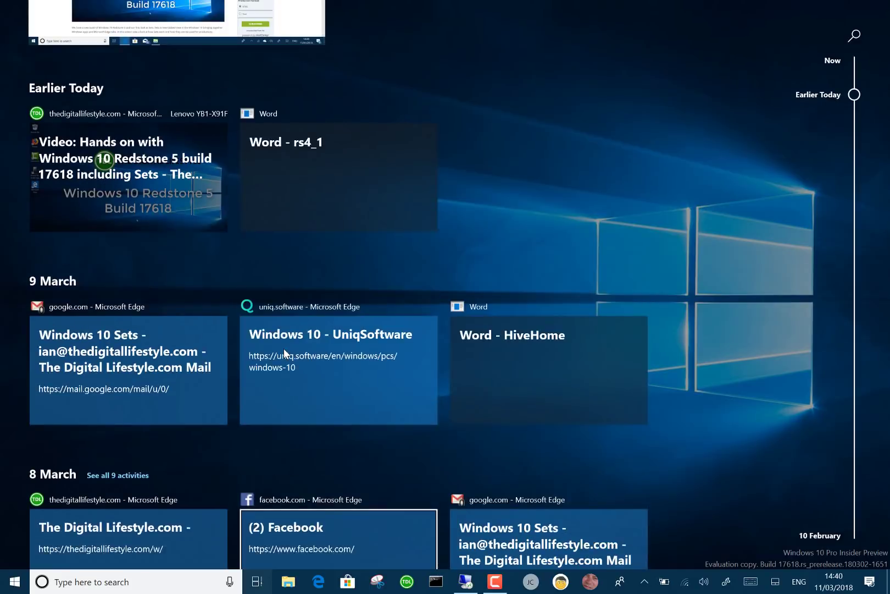
pyautogui.scroll(-1, 283, 348)
pyautogui.scroll(2, 284, 348)
pyautogui.scroll(-1, 283, 348)
pyautogui.scroll(3, 284, 348)
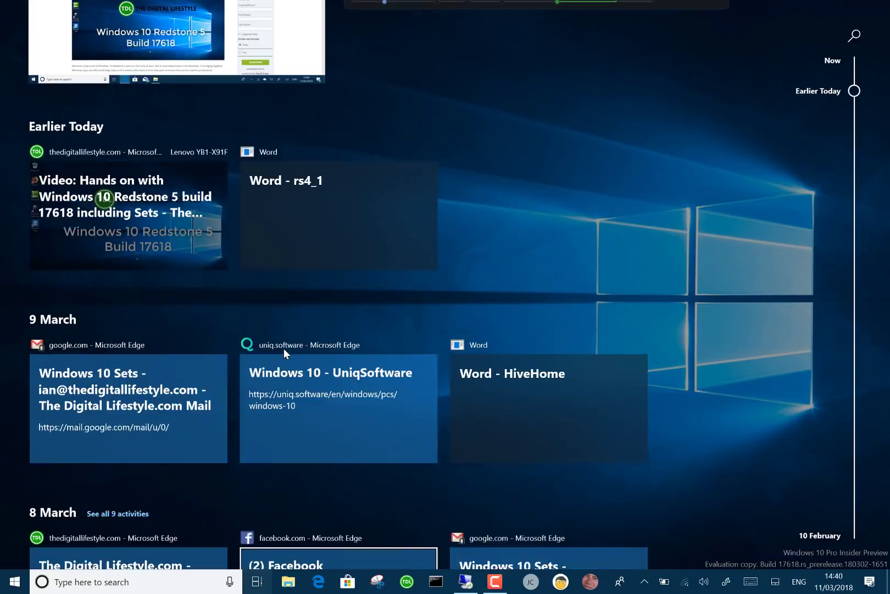
pyautogui.scroll(1, 225, 100)
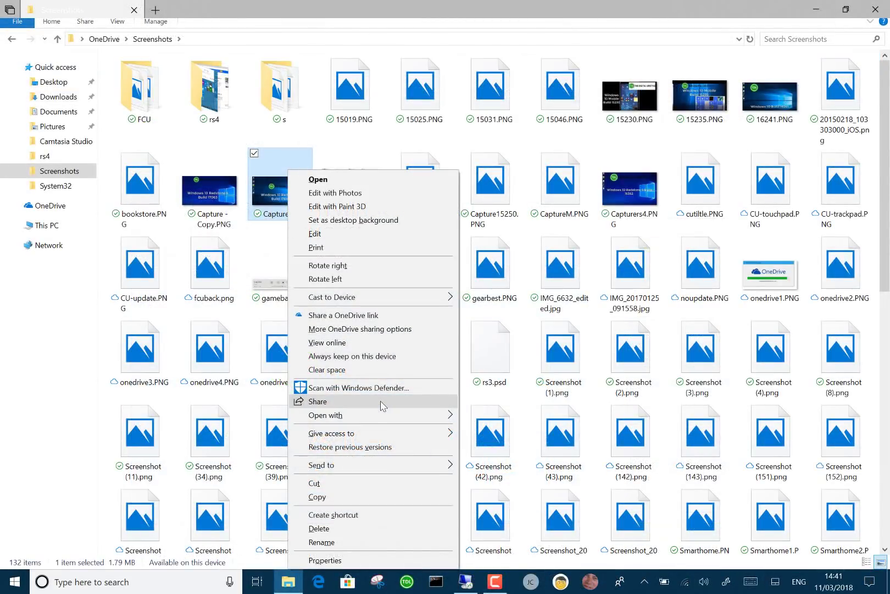
# Step: Share Capture.PNG through Nearby sharing to the Yogabook device
pyautogui.click(383, 405)
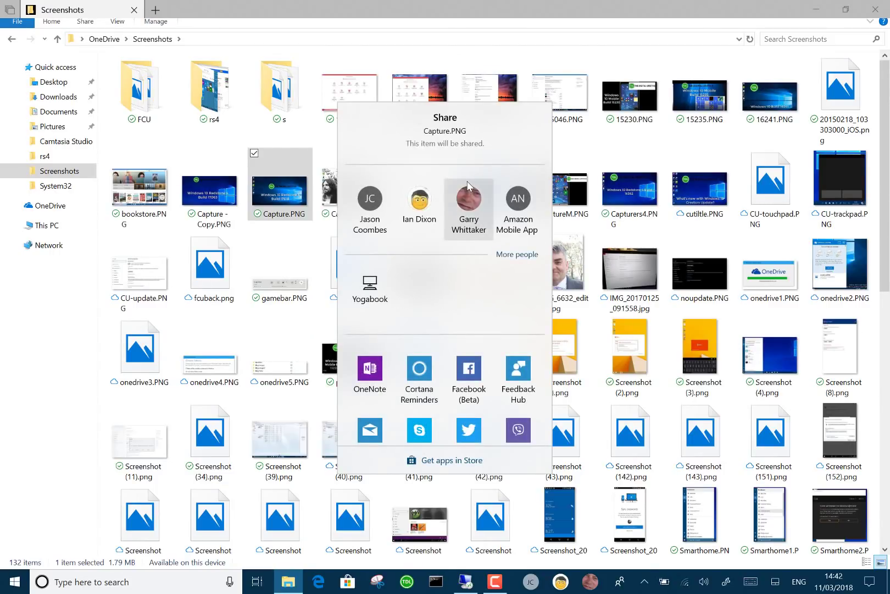
pyautogui.click(371, 295)
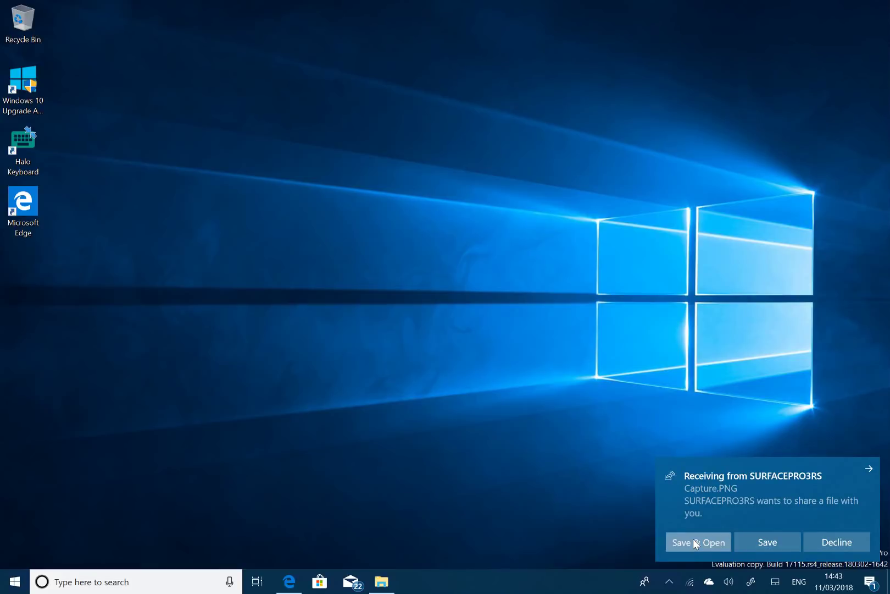
# Step: Save and open the received Capture.PNG in Photos, then close the photo
pyautogui.click(694, 542)
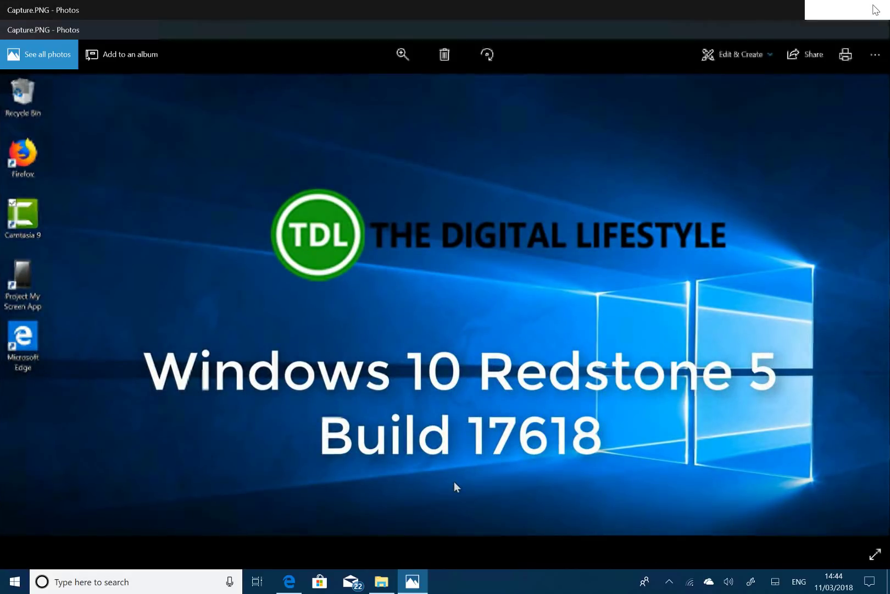
pyautogui.click(875, 10)
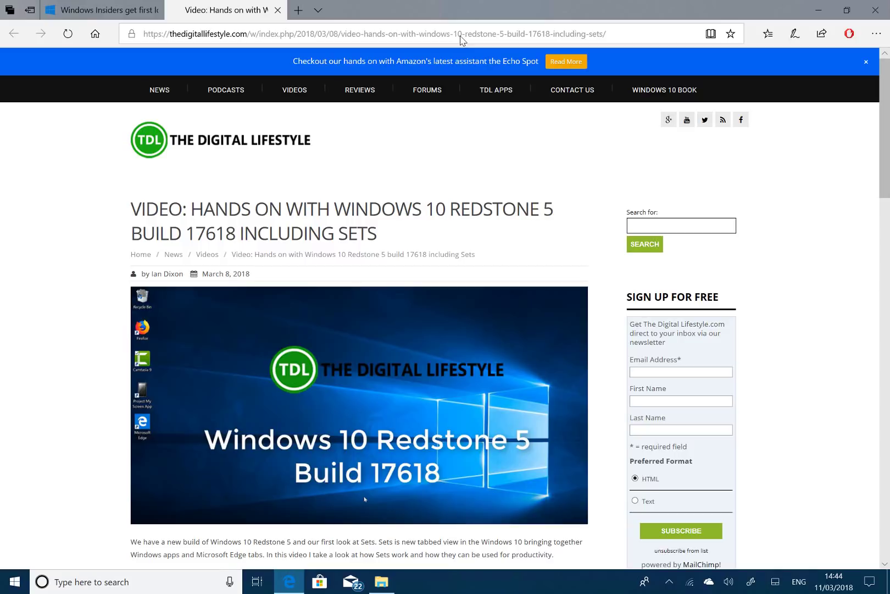
# Step: Look through the Edge hub's reading list and downloads, close the panel, and bring up File Explorer
pyautogui.click(769, 36)
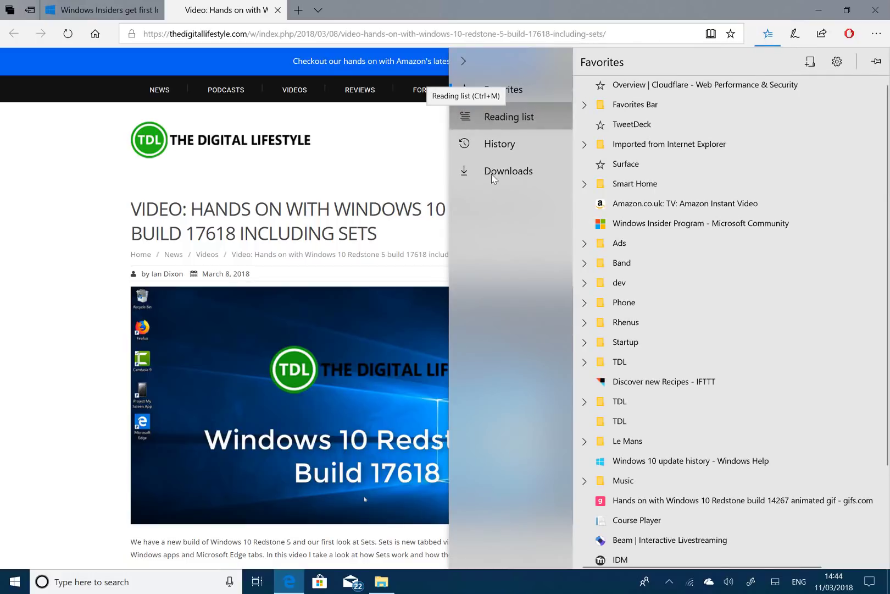
pyautogui.click(496, 115)
pyautogui.click(506, 171)
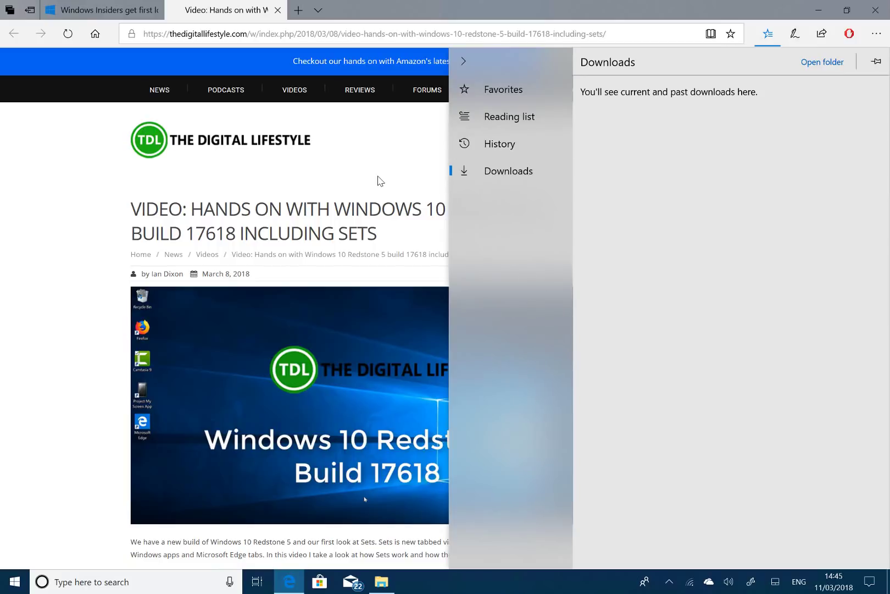
pyautogui.click(375, 125)
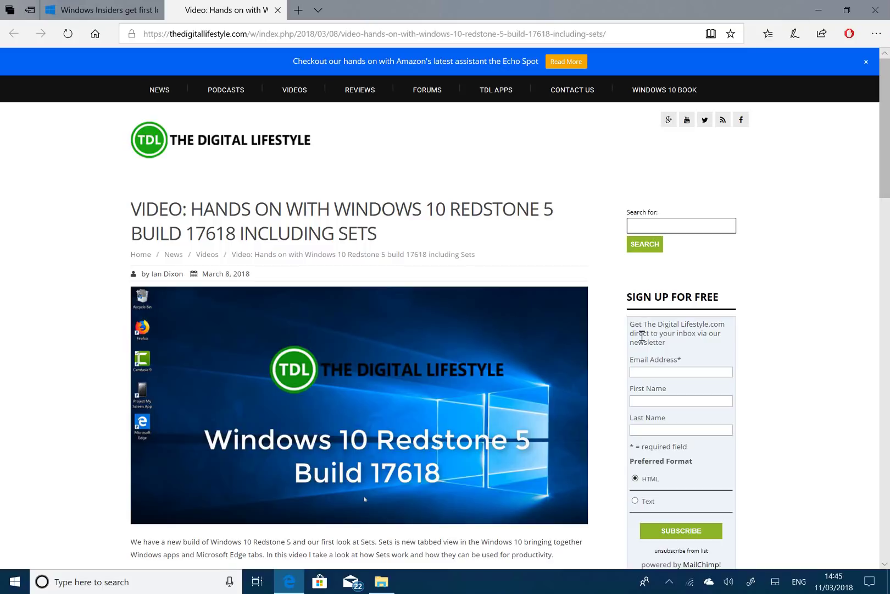
pyautogui.click(386, 586)
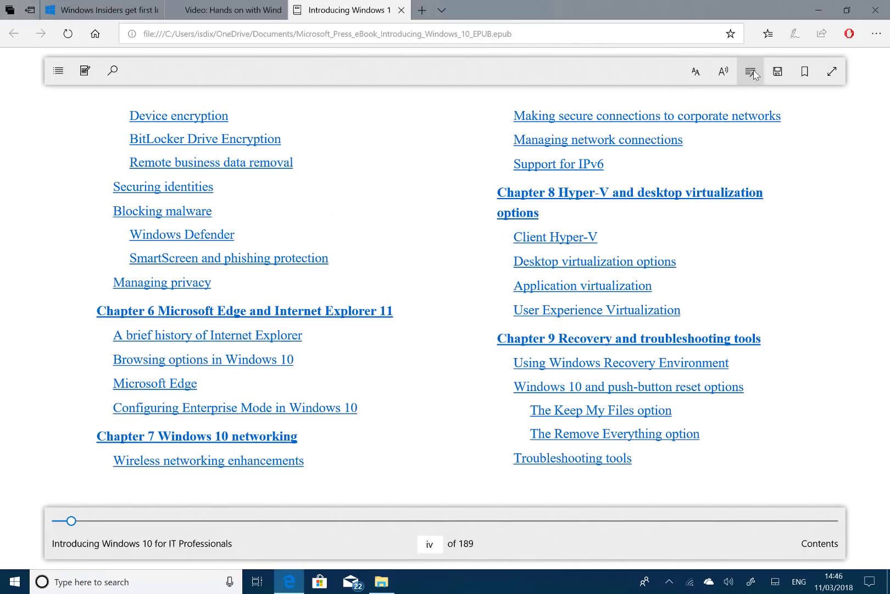
# Step: Bookmark page 58, Securing hardware, in the Windows 10 for IT Professionals eBook
pyautogui.click(805, 77)
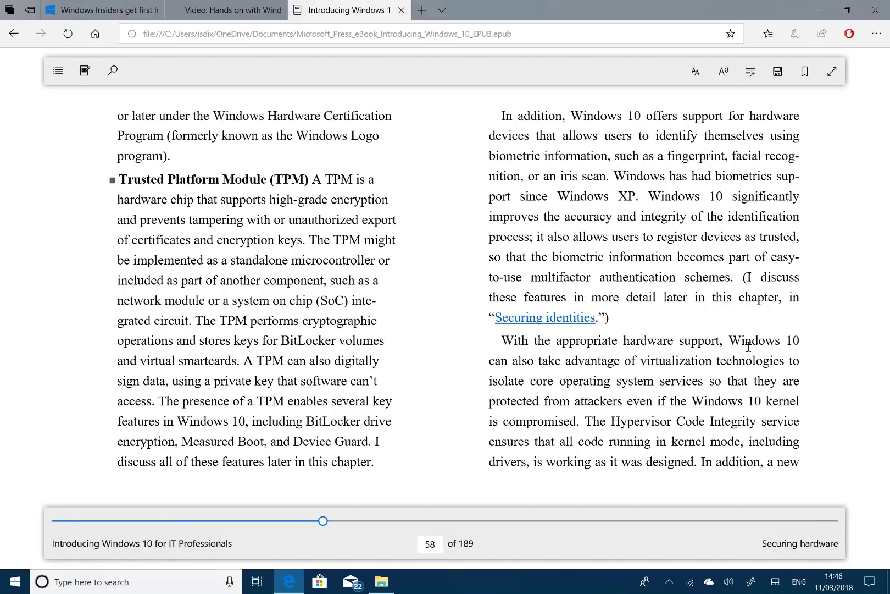
pyautogui.click(807, 73)
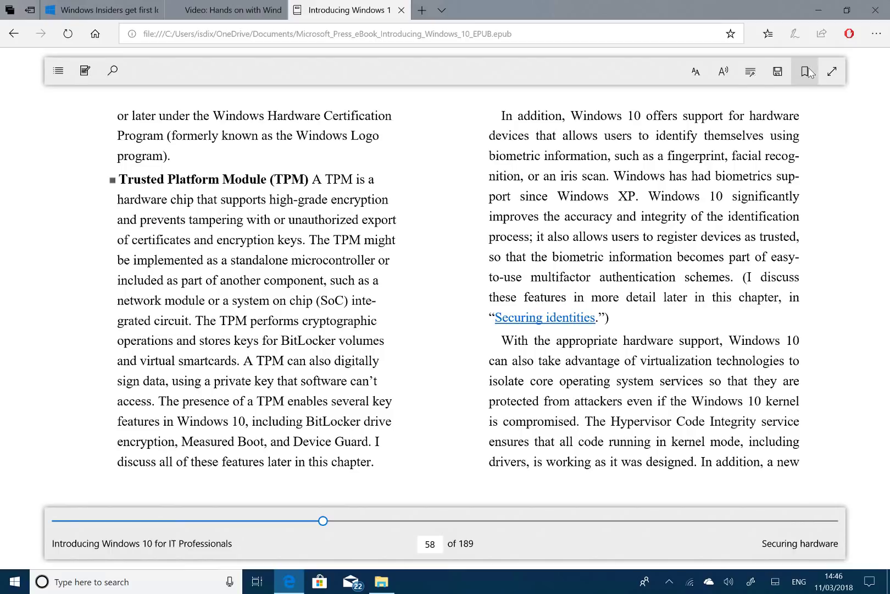
# Step: Have Edge read the eBook page aloud, turn the volume down slightly, then stop reading
pyautogui.click(731, 74)
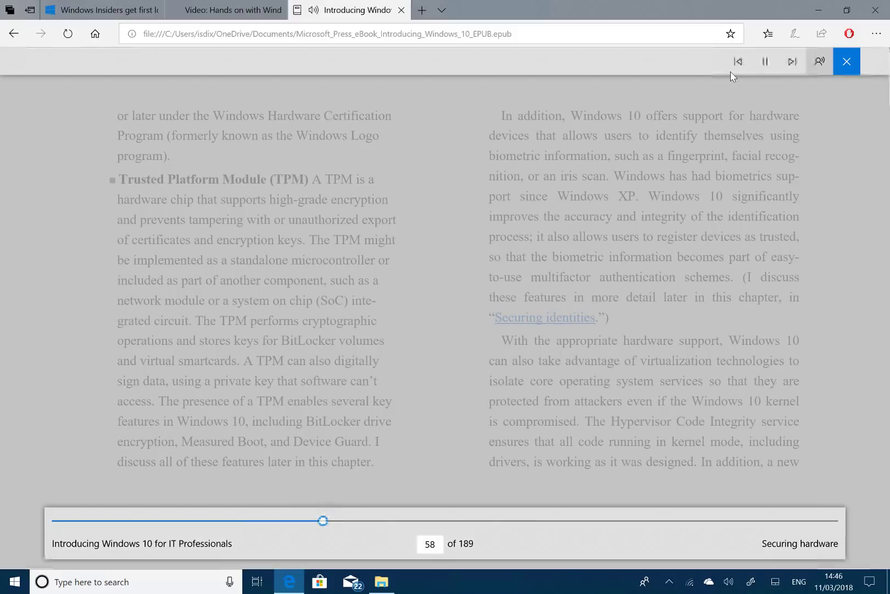
pyautogui.press('XF86AudioRaiseVolume')
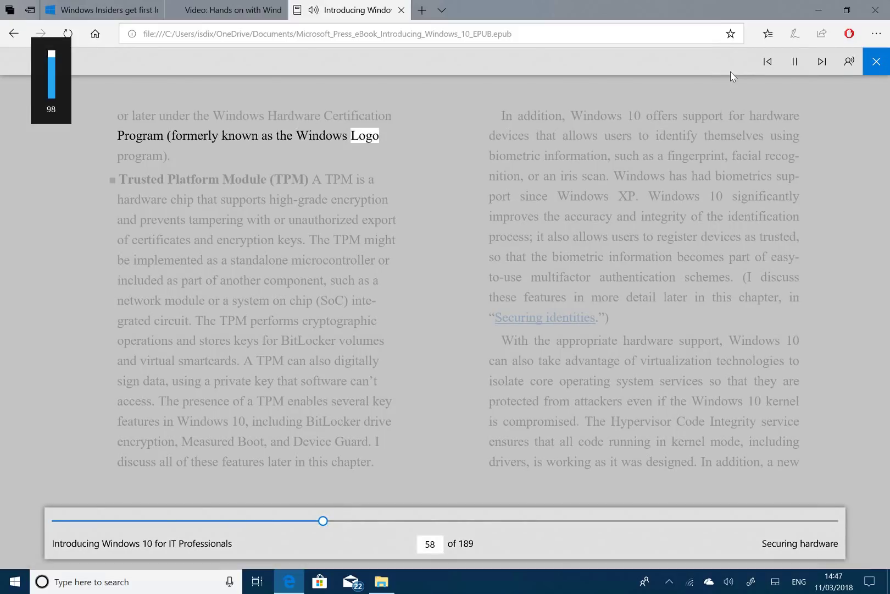
pyautogui.press('XF86AudioLowerVolume')
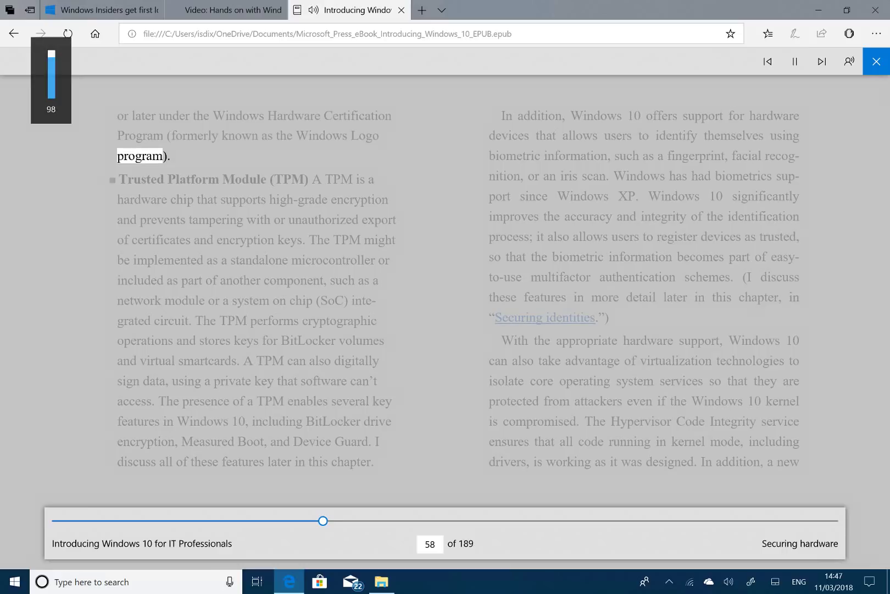
pyautogui.click(877, 62)
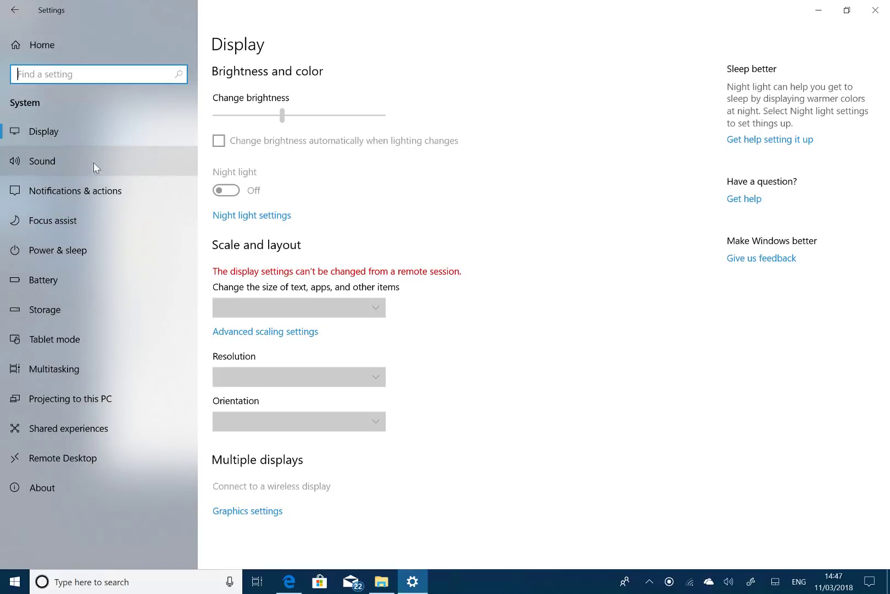
# Step: View the installed fonts and Bahnschrift font details under Personalization, then return to Settings home
pyautogui.click(48, 133)
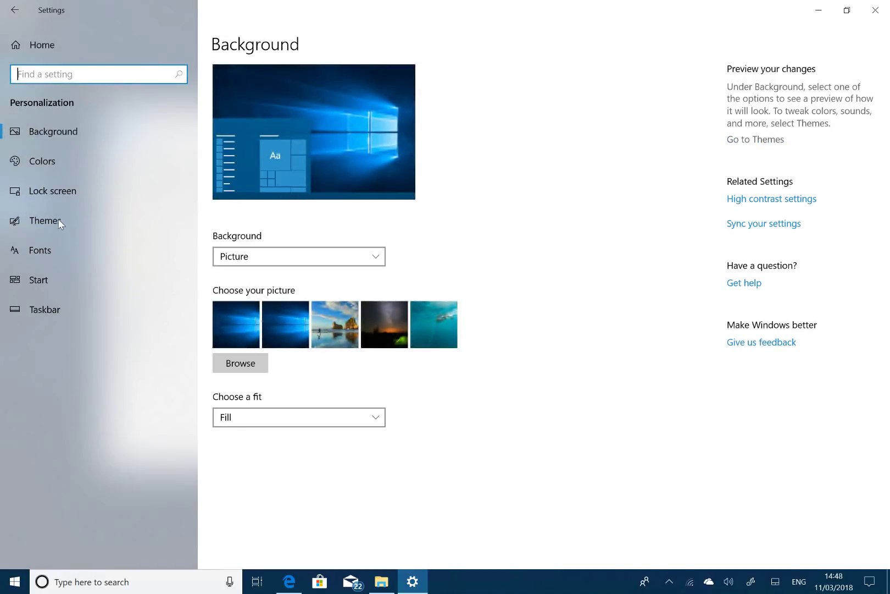
pyautogui.click(58, 222)
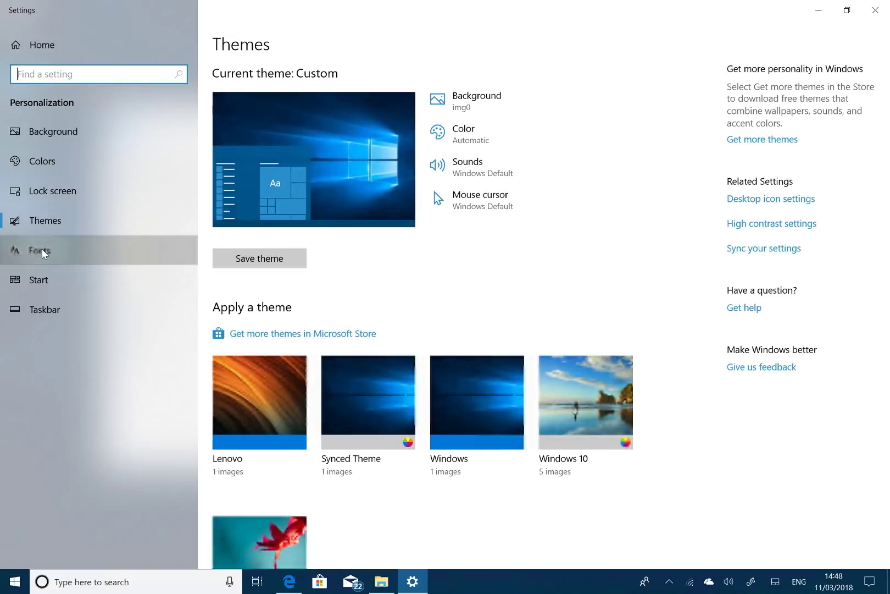
pyautogui.click(42, 251)
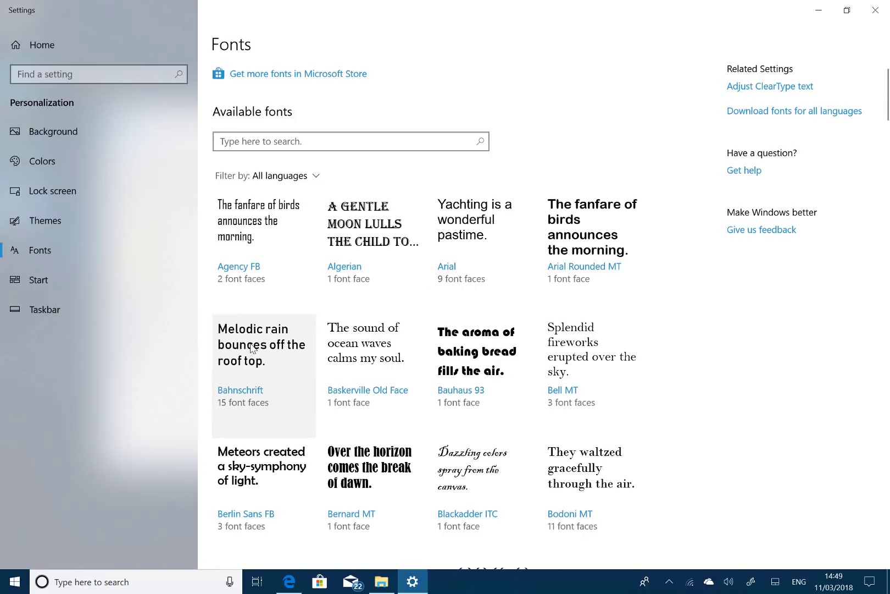
pyautogui.click(251, 348)
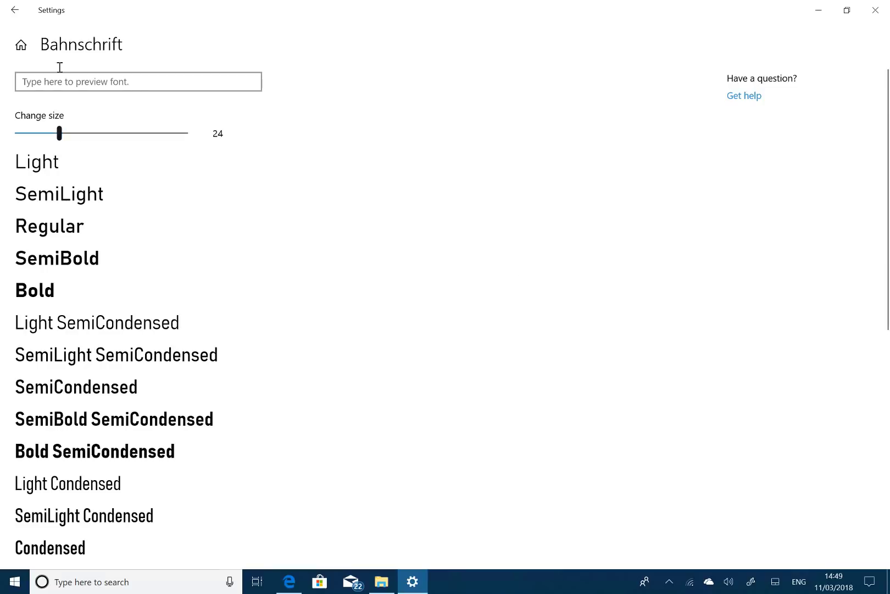
pyautogui.click(15, 9)
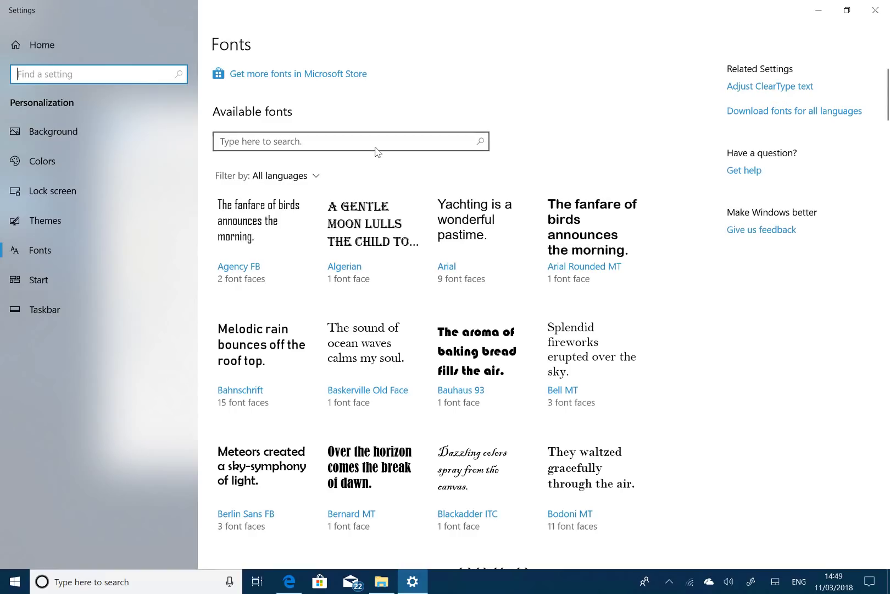
pyautogui.click(19, 51)
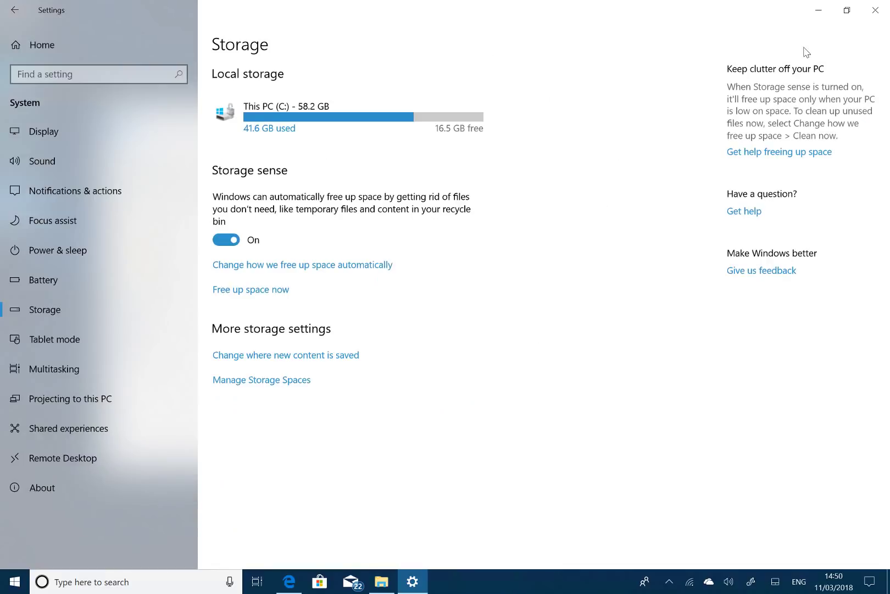
# Step: Minimize Settings, then show the Start menu and the Action Center quick actions
pyautogui.click(818, 15)
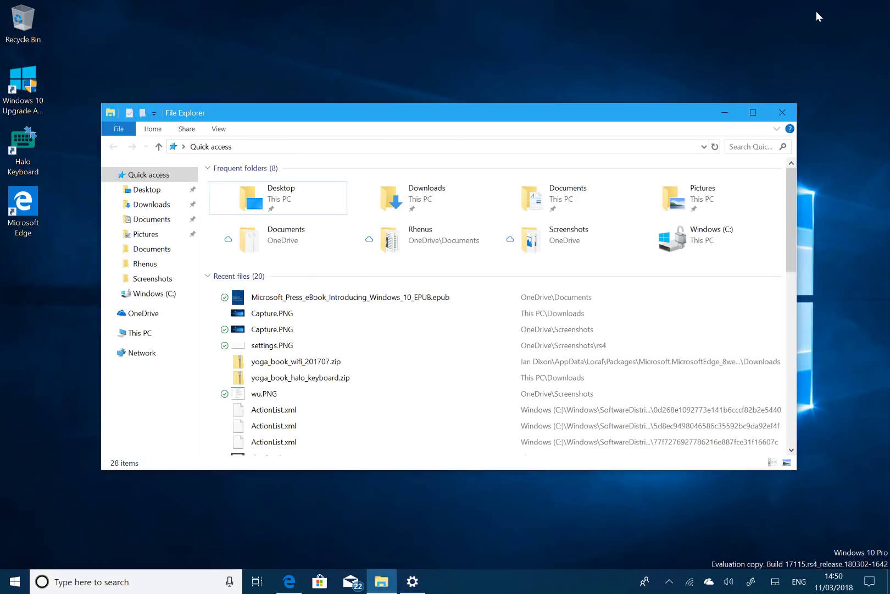
pyautogui.click(15, 582)
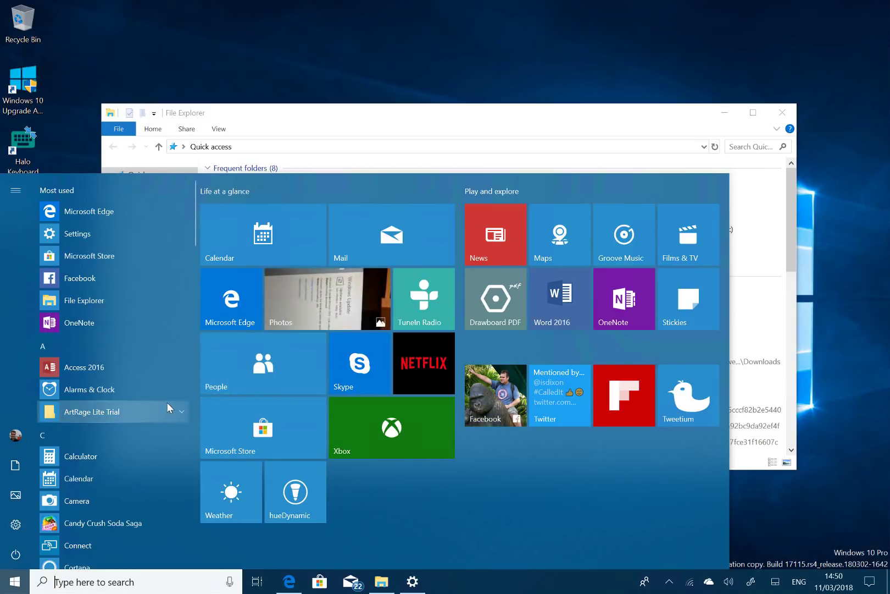
pyautogui.click(880, 587)
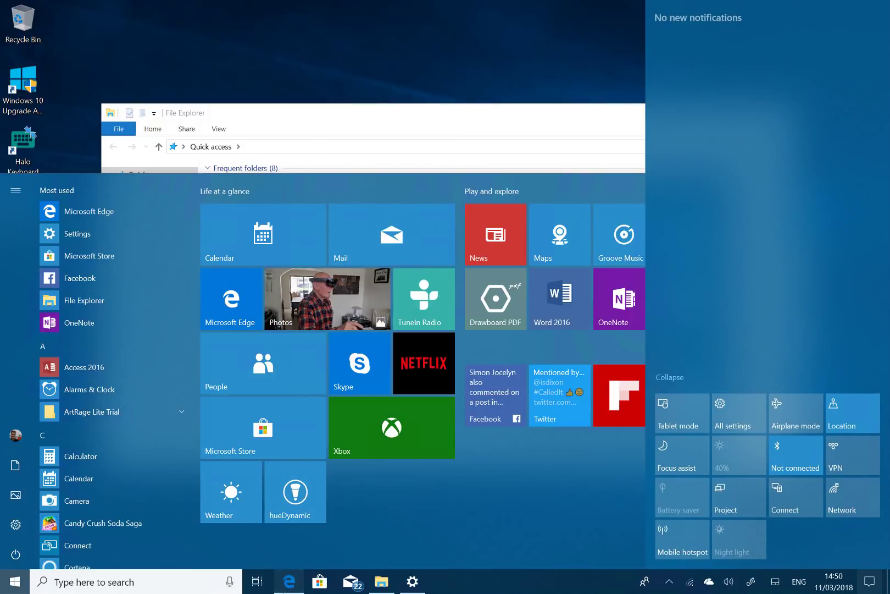
# Step: Bring the eBook to the front, check its downloads list, and restore Edge to a smaller window
pyautogui.click(289, 582)
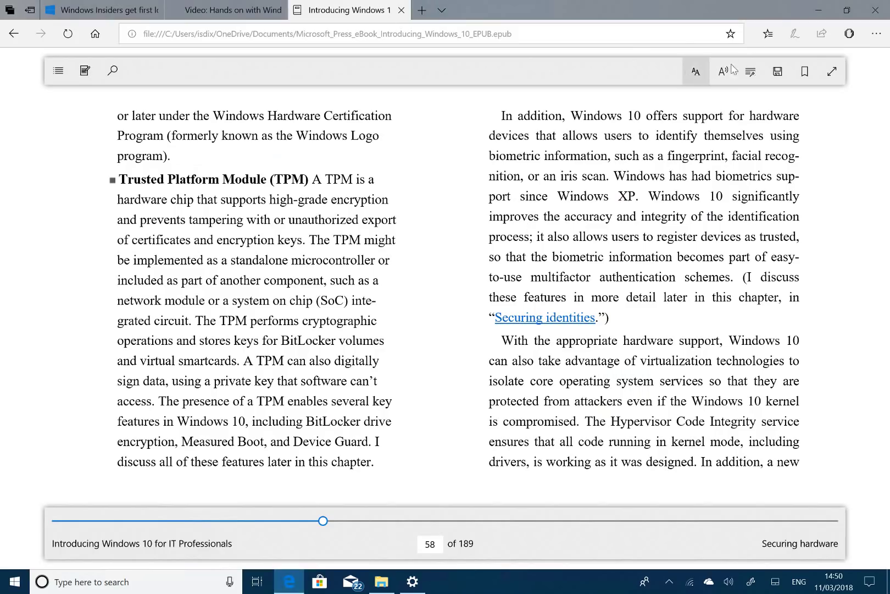
pyautogui.click(768, 34)
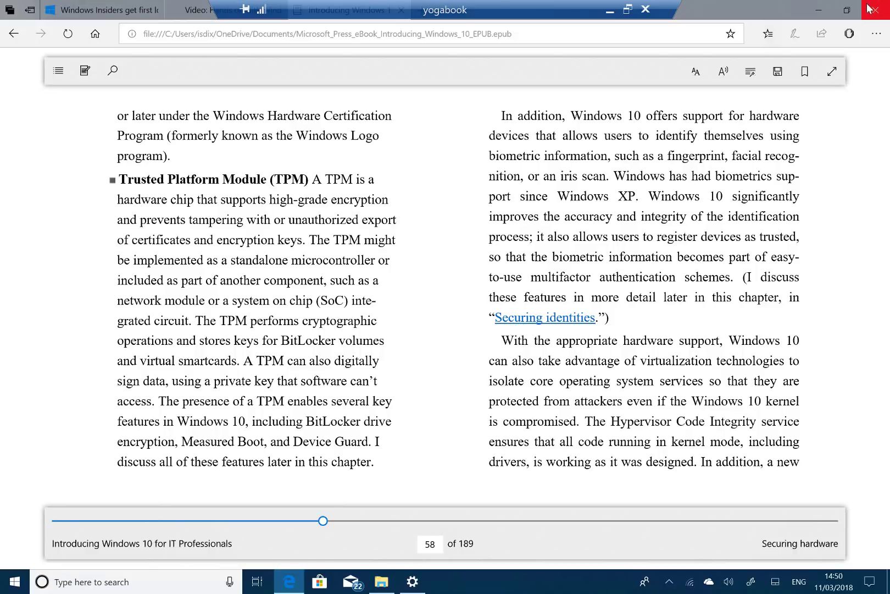
pyautogui.click(845, 10)
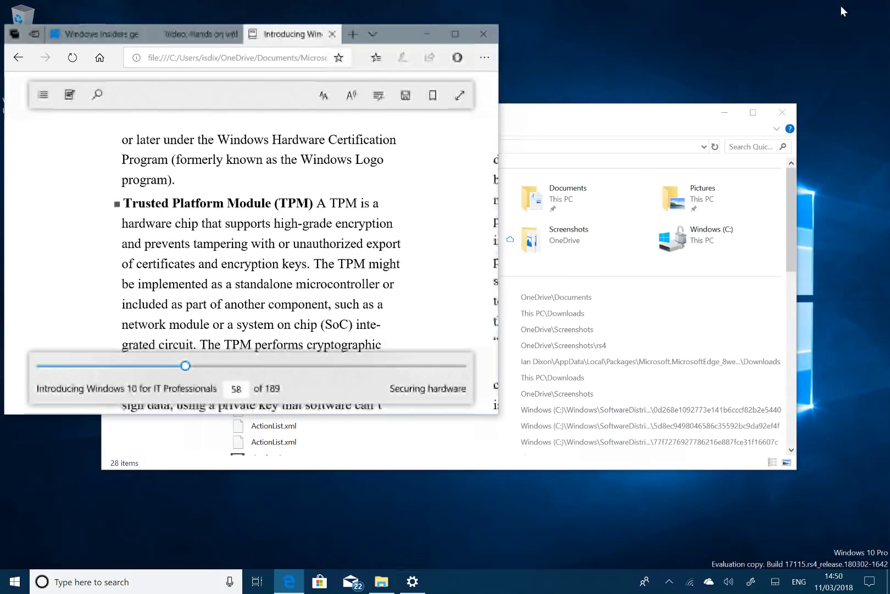
# Step: Move File Explorer to the top of the screen behind the eBook, then open Start
pyautogui.click(565, 123)
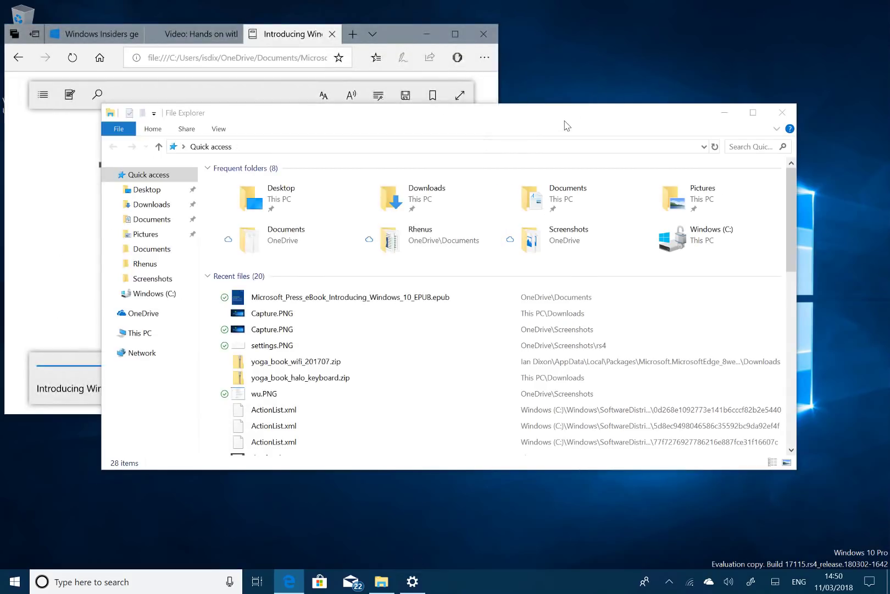
pyautogui.moveTo(560, 110); pyautogui.dragTo(555, 87)
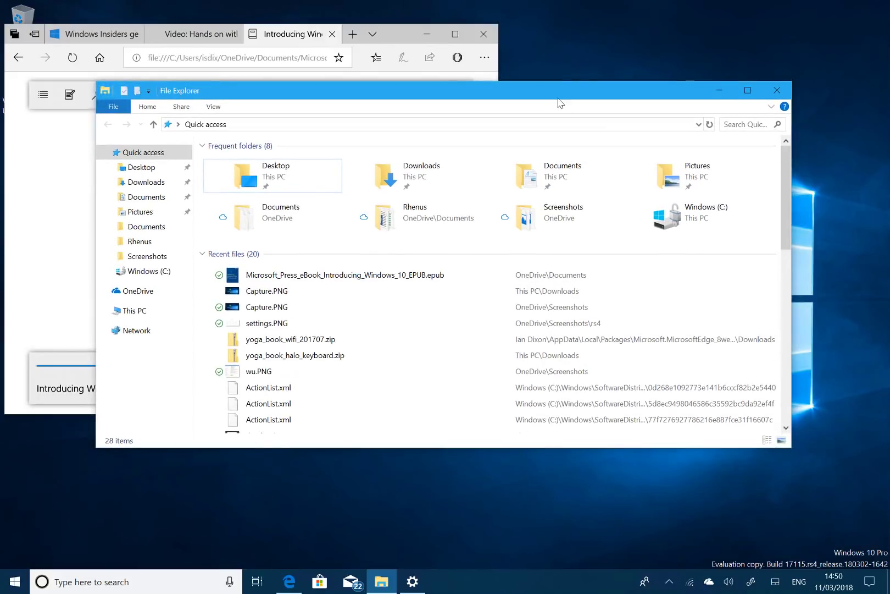
pyautogui.click(392, 33)
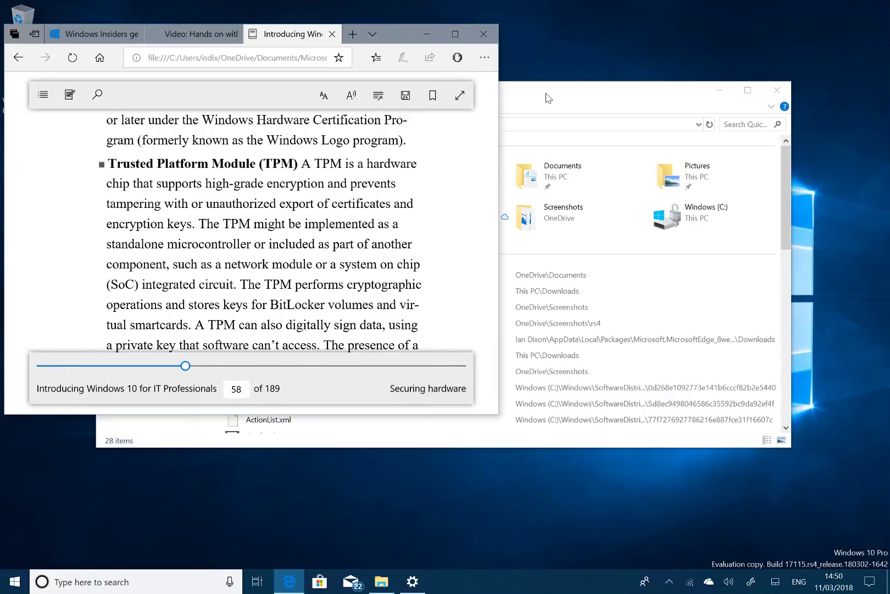
pyautogui.moveTo(545, 98); pyautogui.dragTo(526, 3)
pyautogui.click(49, 190)
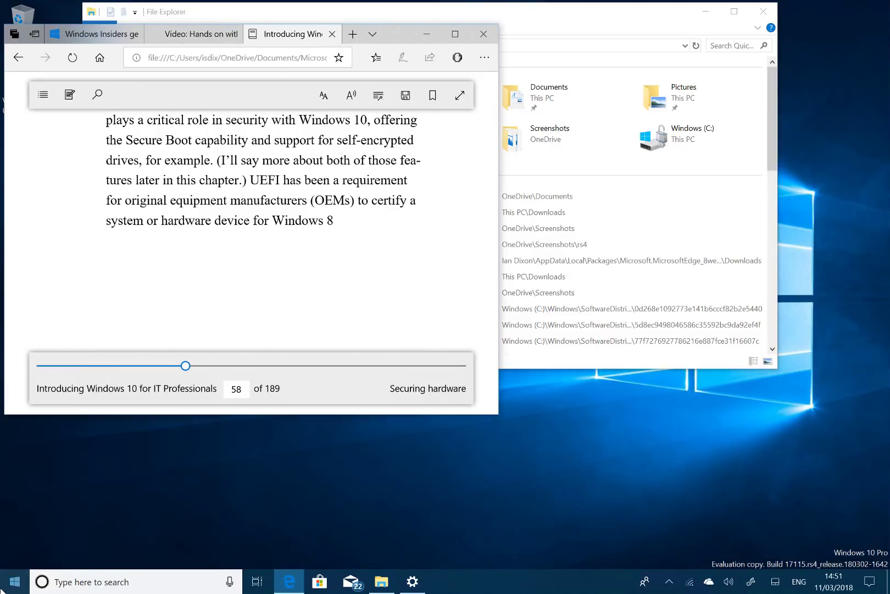
pyautogui.click(15, 581)
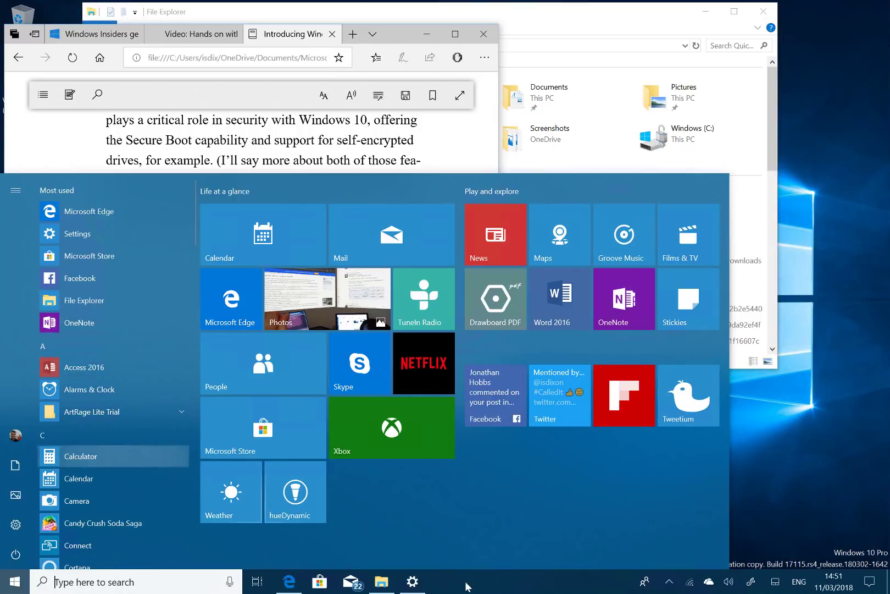
# Step: Dismiss the Start menu by clicking away from it
pyautogui.click(828, 460)
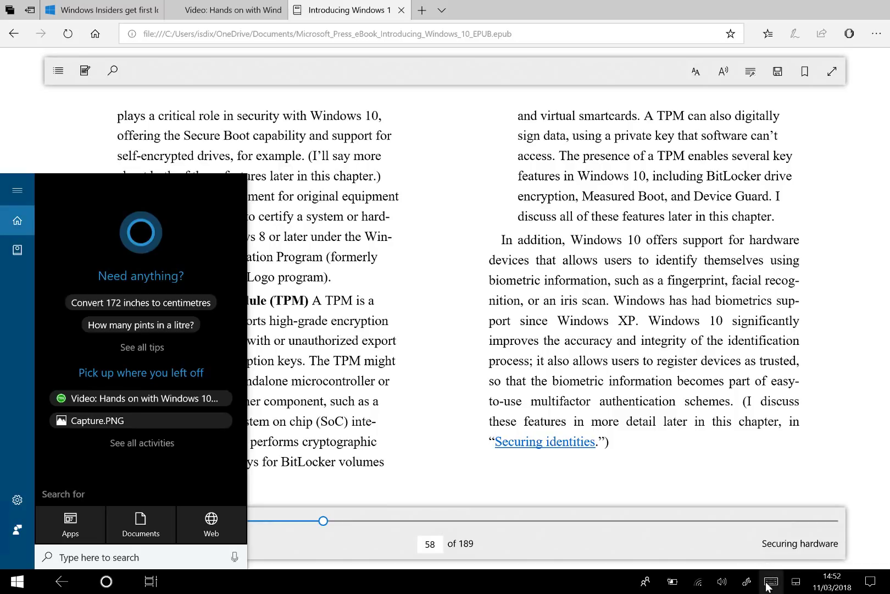
# Step: Show the touch keyboard and switch it to the full standard layout
pyautogui.click(768, 586)
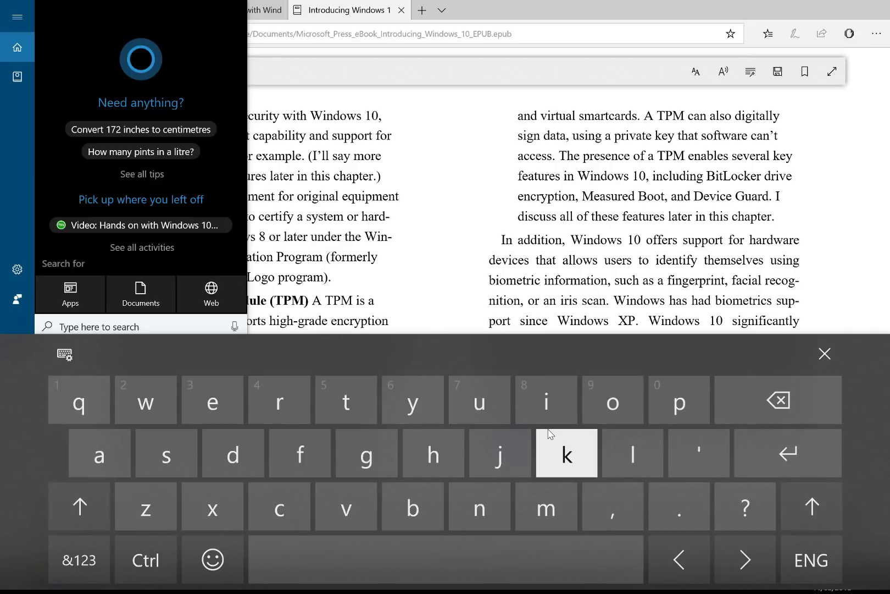
pyautogui.click(75, 355)
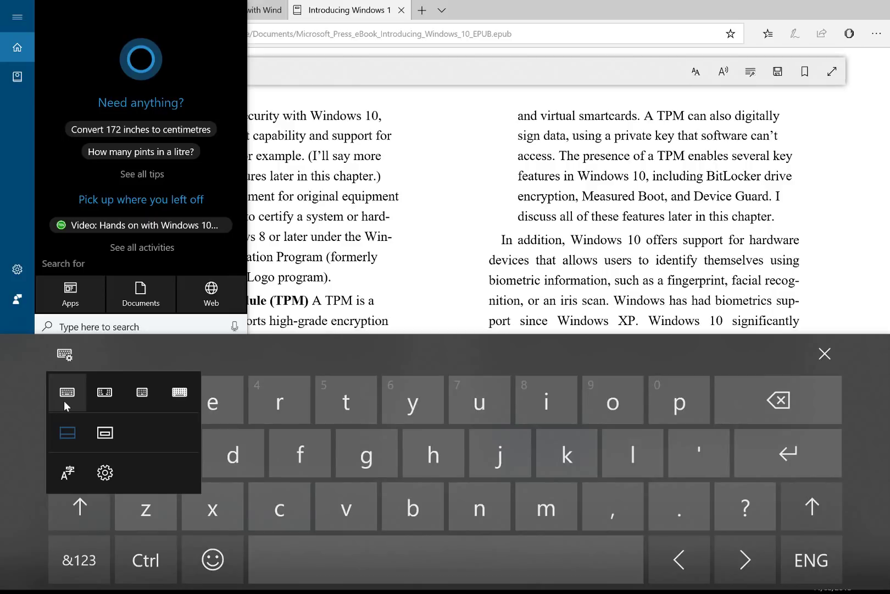
pyautogui.click(184, 394)
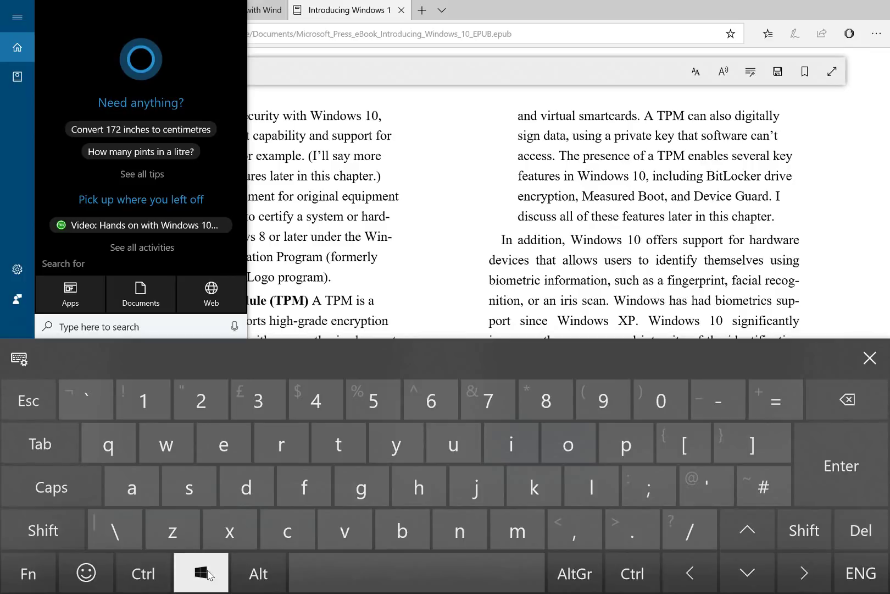
# Step: Cycle through the compact and split layouts, ending on the small floating keyboard
pyautogui.click(16, 357)
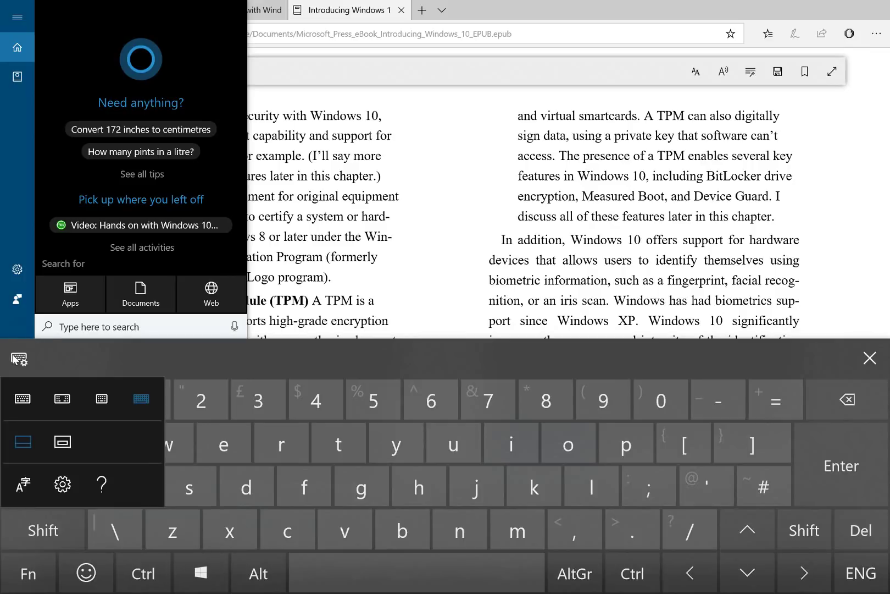
pyautogui.click(17, 405)
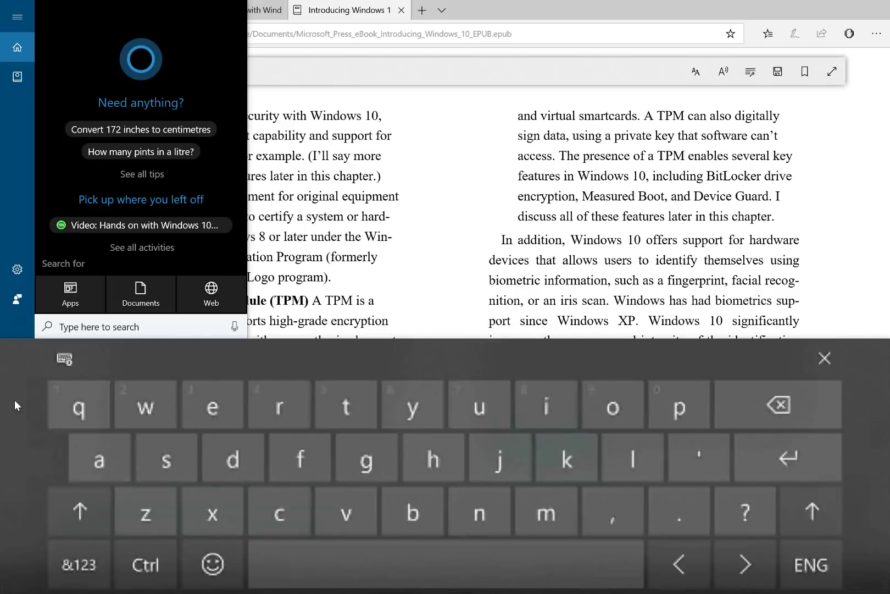
pyautogui.click(65, 360)
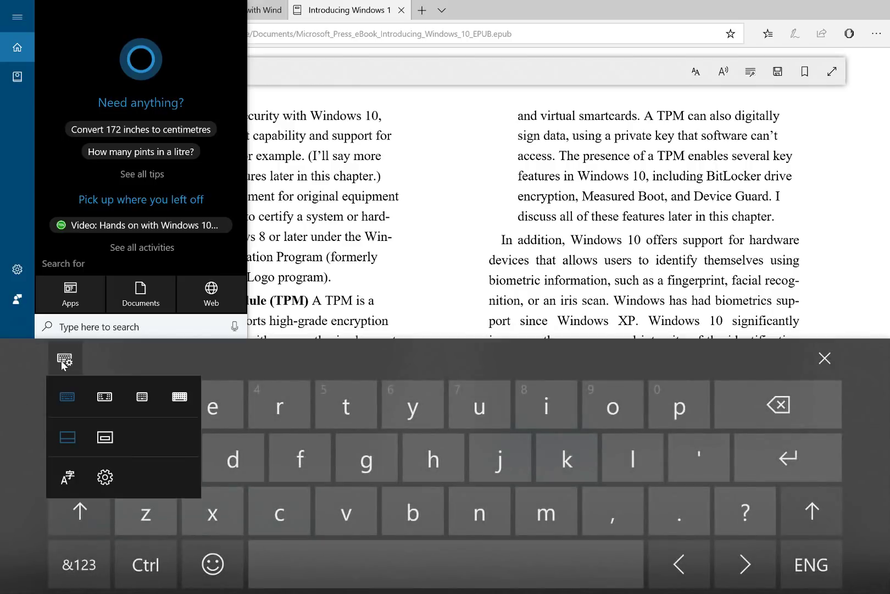
pyautogui.click(101, 397)
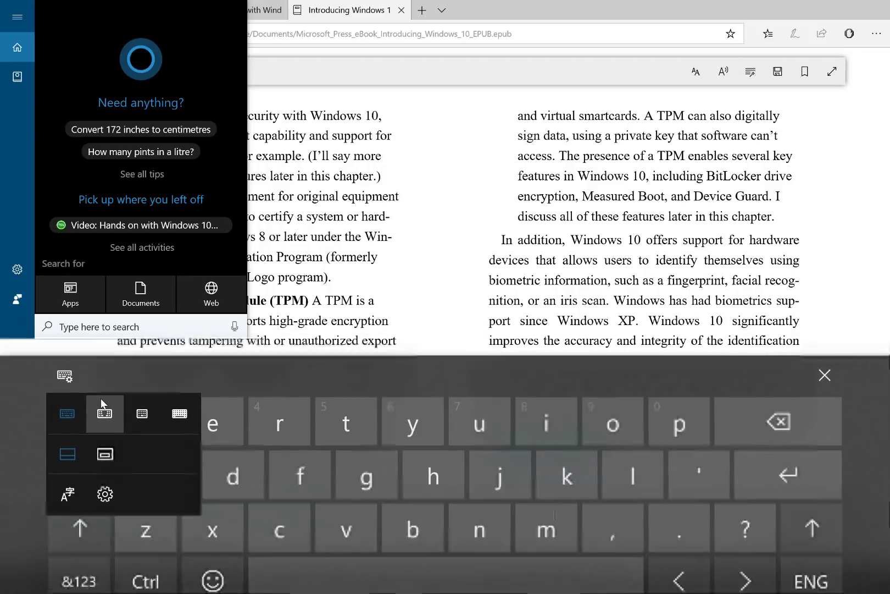
pyautogui.click(22, 377)
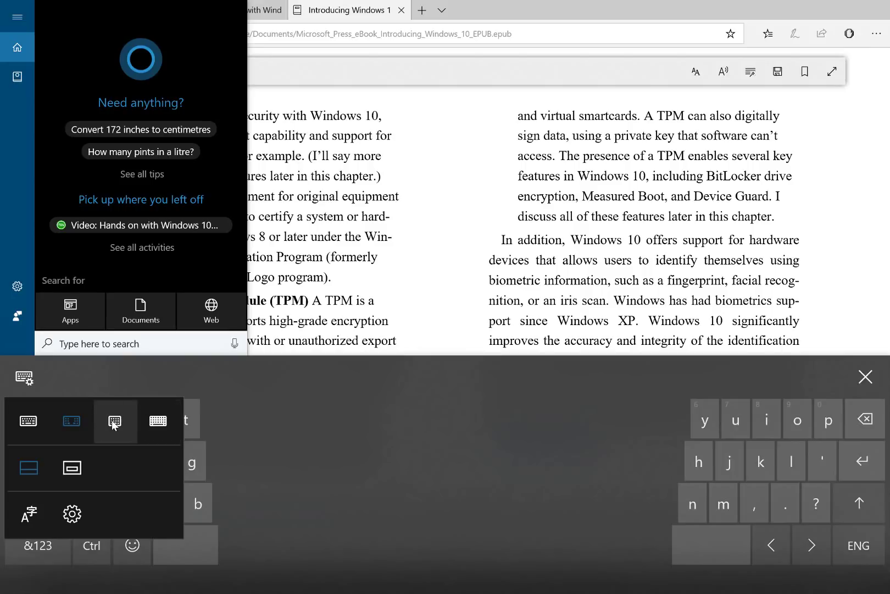
pyautogui.click(114, 421)
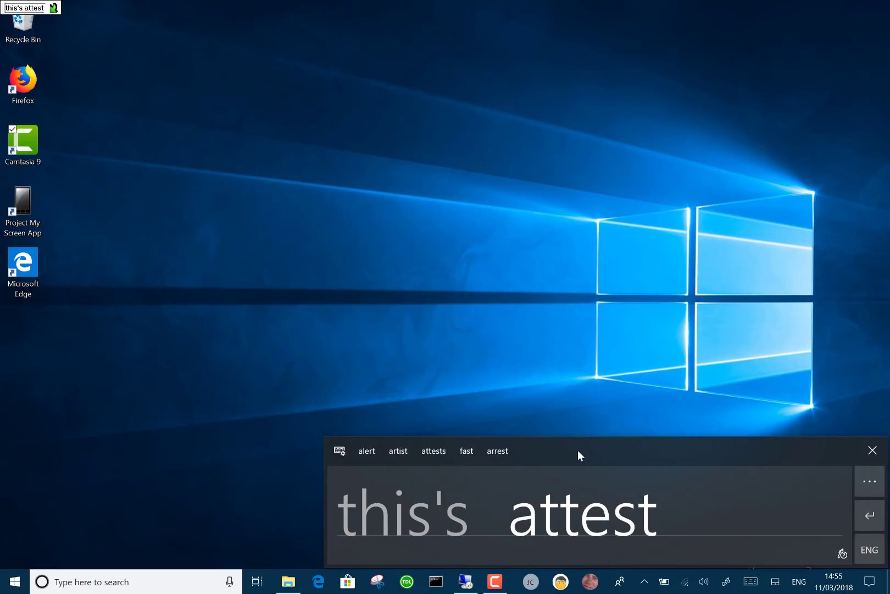
# Step: Scratch out the misrecognised 'this's' and 'attest', then handwrite 'this'
pyautogui.moveTo(355, 528)
pyautogui.mouseDown()
pyautogui.moveTo(429, 511)
pyautogui.moveTo(491, 522)
pyautogui.mouseUp()
pyautogui.moveTo(357, 519)
pyautogui.mouseDown()
pyautogui.moveTo(423, 514)
pyautogui.moveTo(467, 525)
pyautogui.mouseUp()
pyautogui.moveTo(409, 485)
pyautogui.mouseDown()
pyautogui.moveTo(396, 504)
pyautogui.moveTo(427, 505)
pyautogui.mouseUp()
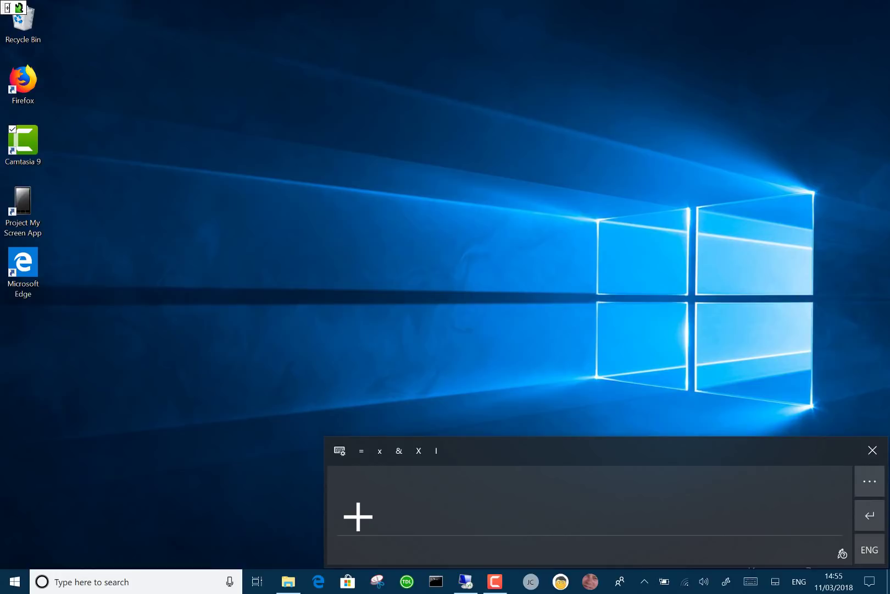
pyautogui.moveTo(438, 478); pyautogui.dragTo(419, 529)
pyautogui.moveTo(399, 496)
pyautogui.mouseDown()
pyautogui.moveTo(447, 498)
pyautogui.moveTo(450, 524)
pyautogui.mouseUp()
pyautogui.moveTo(465, 504); pyautogui.dragTo(460, 530)
# Step: Handwrite 'is a test' to complete the phrase
pyautogui.moveTo(526, 497); pyautogui.dragTo(515, 526)
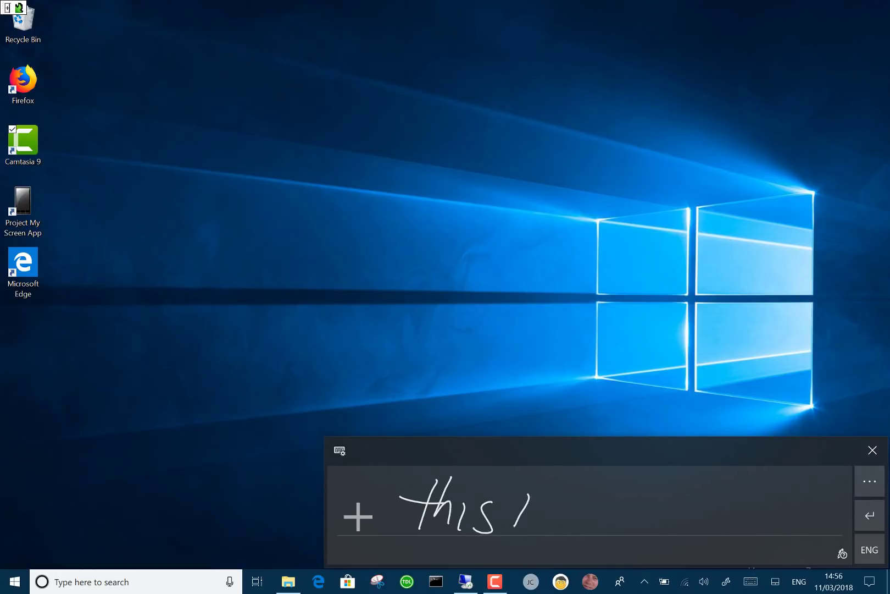
pyautogui.moveTo(554, 493); pyautogui.dragTo(532, 525)
pyautogui.moveTo(603, 501)
pyautogui.mouseDown()
pyautogui.moveTo(599, 522)
pyautogui.moveTo(627, 532)
pyautogui.mouseUp()
pyautogui.moveTo(684, 476); pyautogui.dragTo(662, 535)
pyautogui.moveTo(649, 493)
pyautogui.mouseDown()
pyautogui.moveTo(692, 491)
pyautogui.moveTo(693, 532)
pyautogui.moveTo(742, 504)
pyautogui.mouseUp()
pyautogui.moveTo(780, 474); pyautogui.dragTo(769, 504)
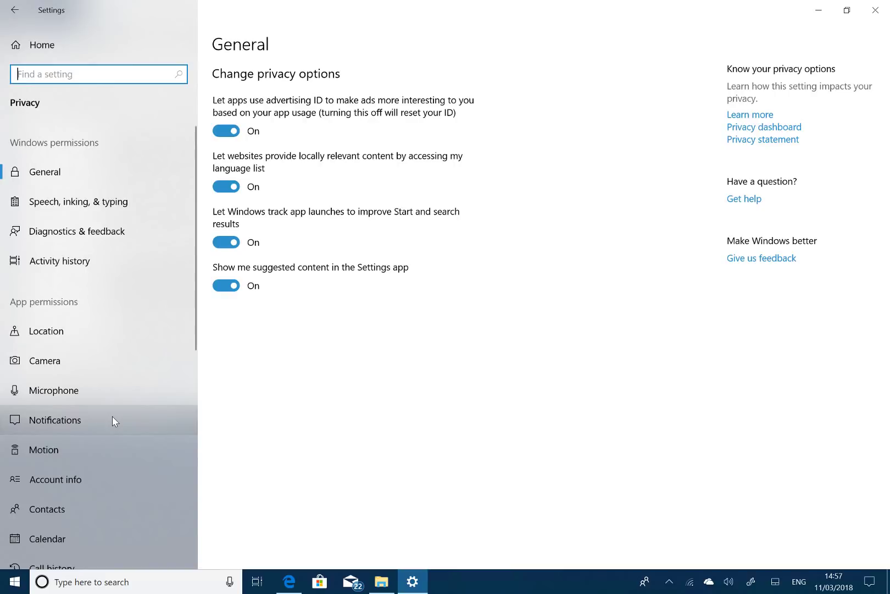
# Step: Open Privacy › Diagnostics & feedback and scroll through its options and back up
pyautogui.click(92, 236)
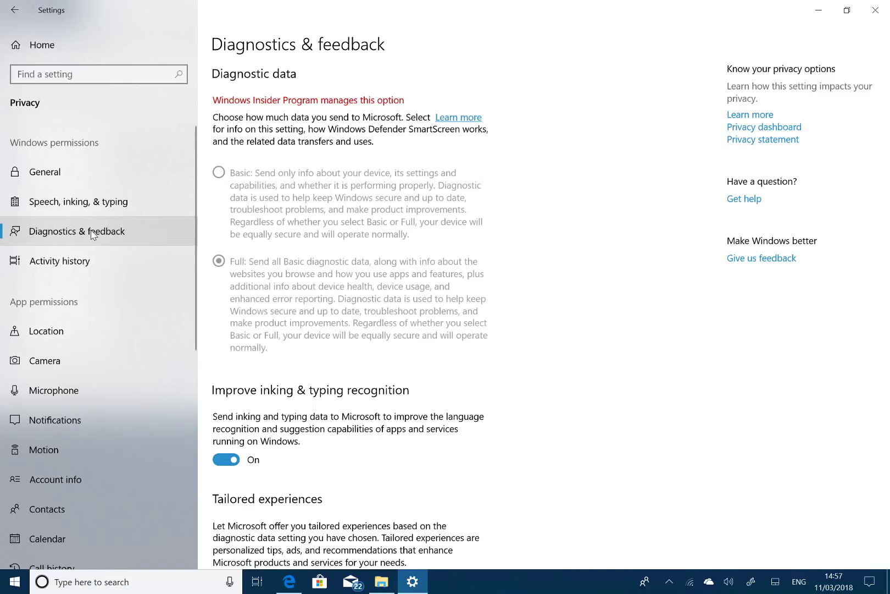
pyautogui.scroll(-1, 270, 330)
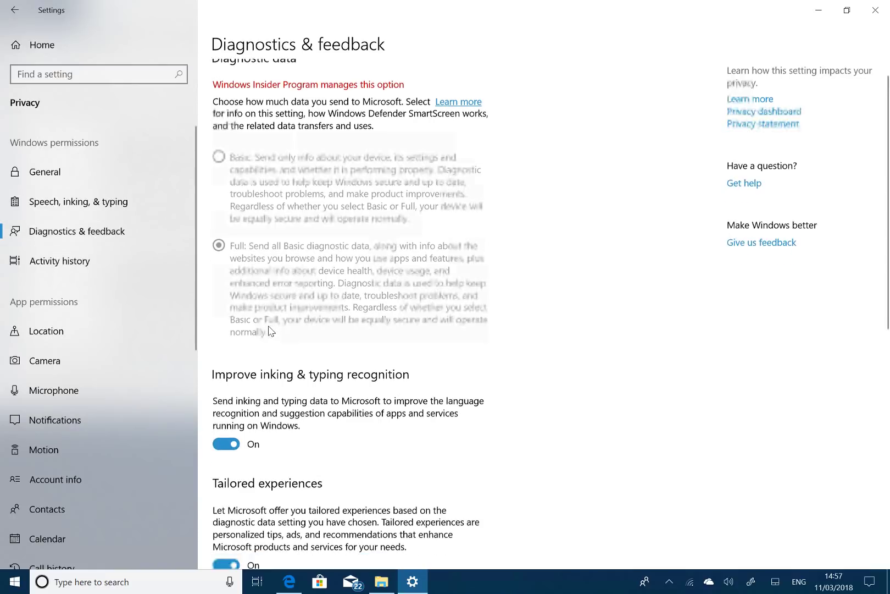
pyautogui.scroll(-5, 368, 426)
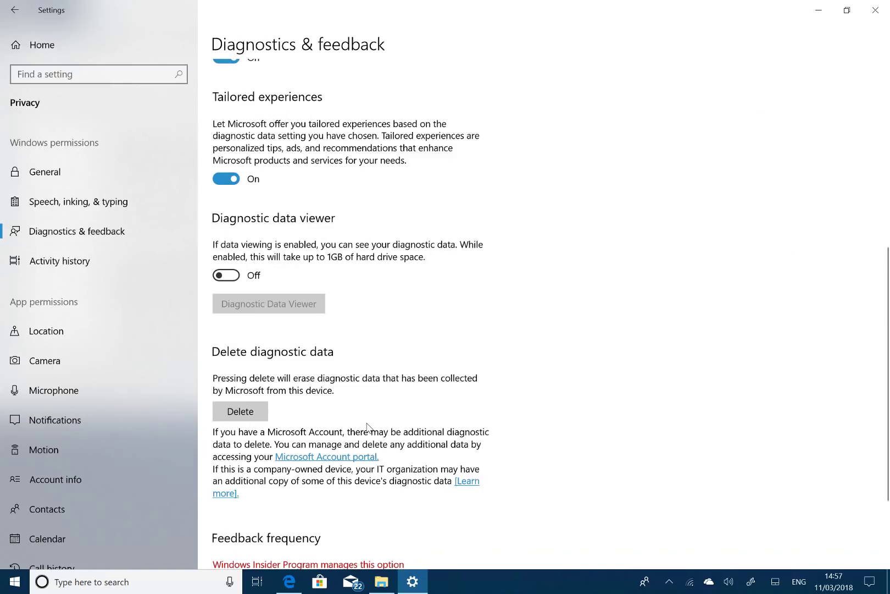
pyautogui.scroll(-2, 367, 426)
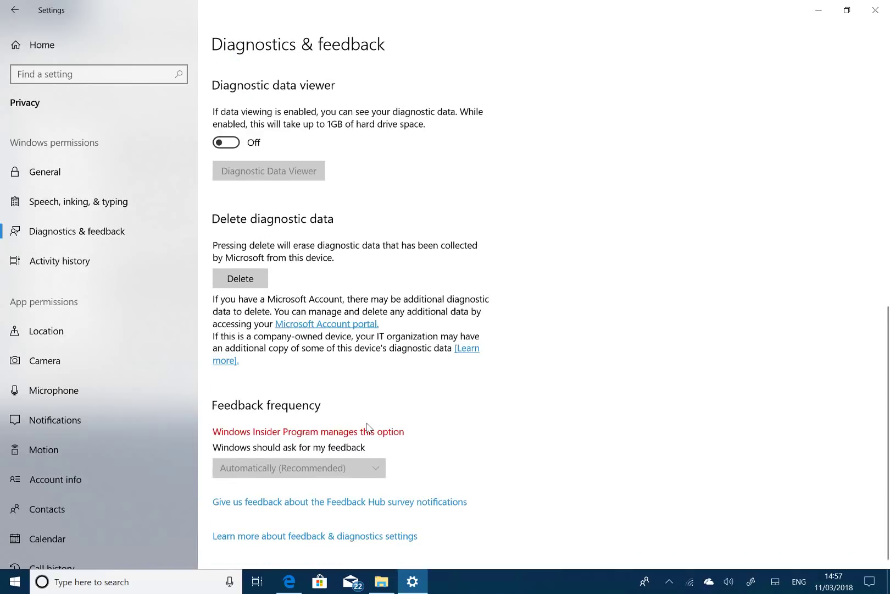
pyautogui.scroll(8, 367, 428)
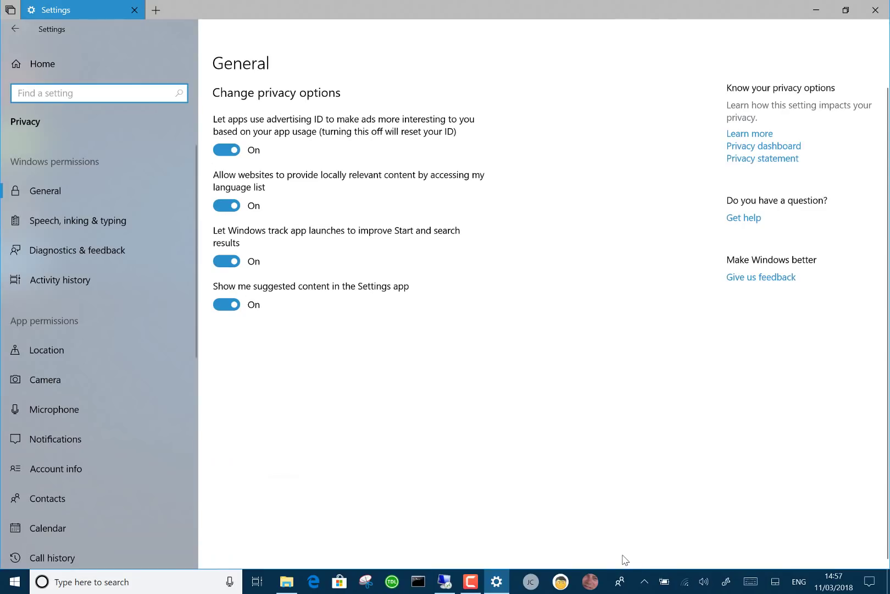
# Step: Show the People contacts flyout from the taskbar, then dismiss it
pyautogui.click(619, 586)
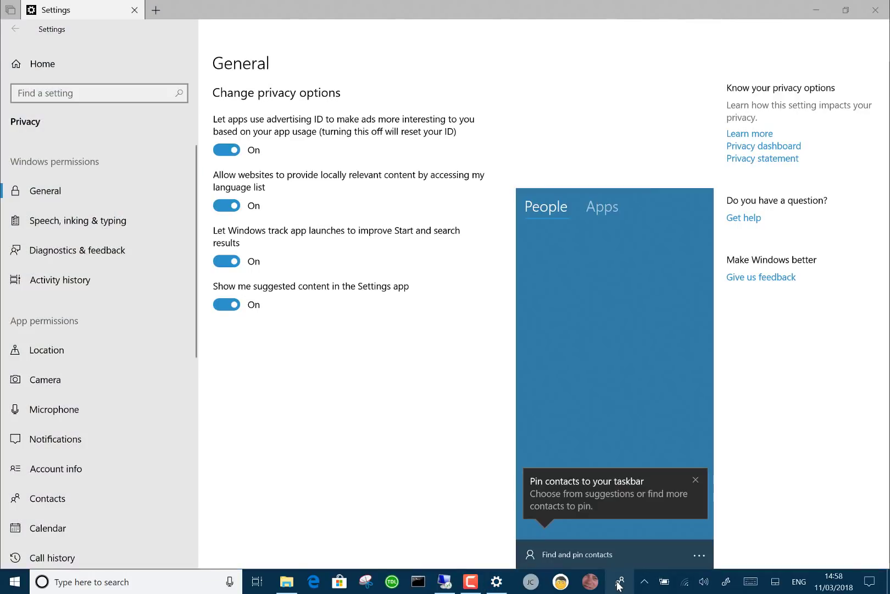
pyautogui.click(462, 472)
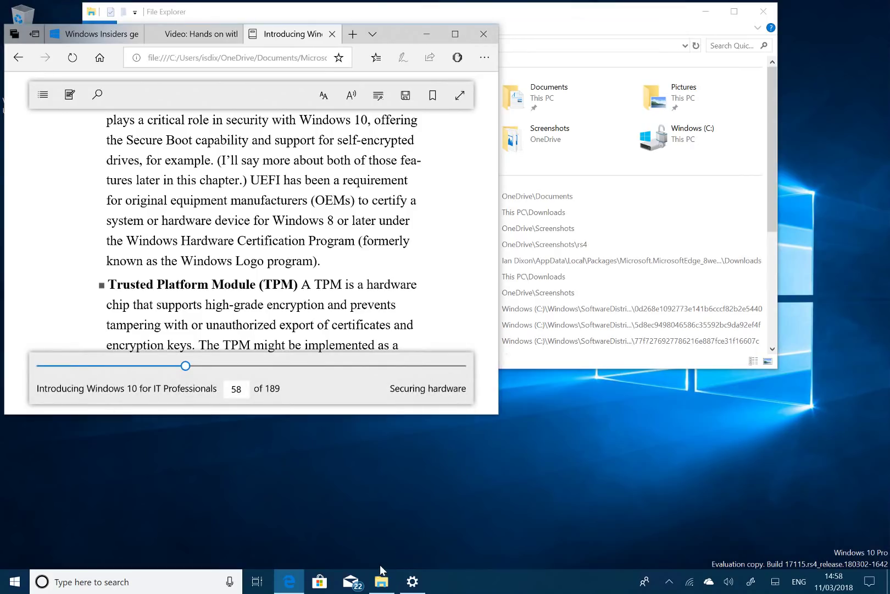
# Step: Open gamebar.PNG from File Explorer's Recent files in Photos, then minimize Photos
pyautogui.click(381, 582)
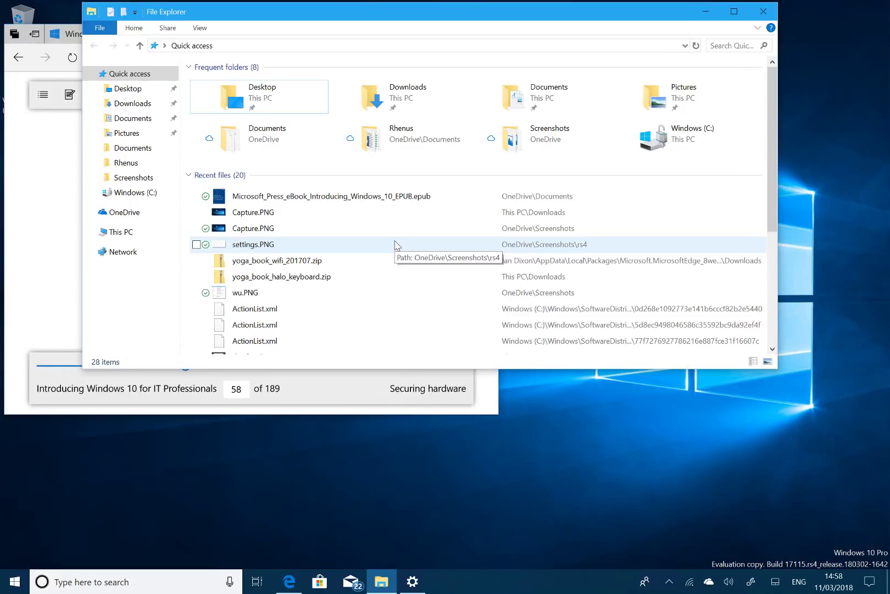
pyautogui.doubleClick(397, 245)
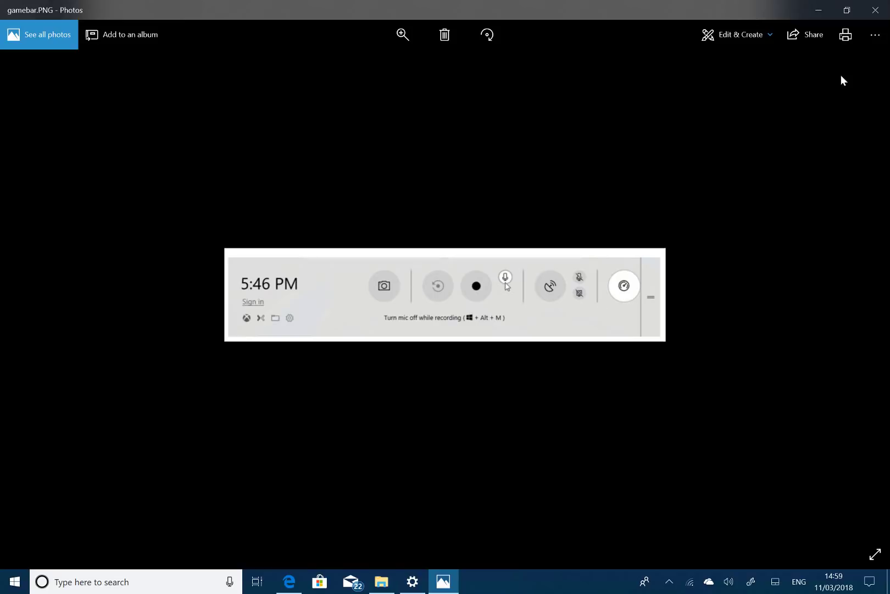
pyautogui.click(825, 8)
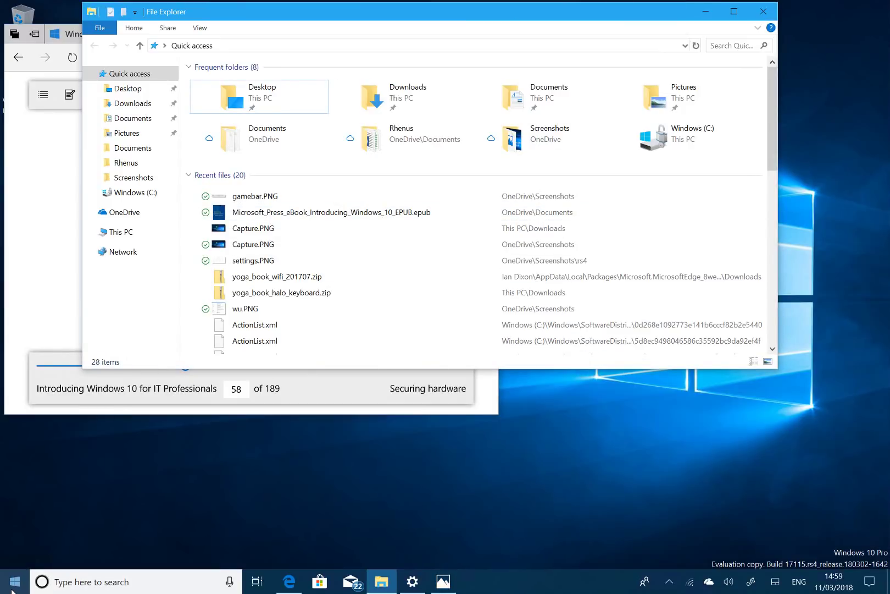
# Step: Browse open windows and activities in Timeline, then return to the local Settings window
pyautogui.click(257, 583)
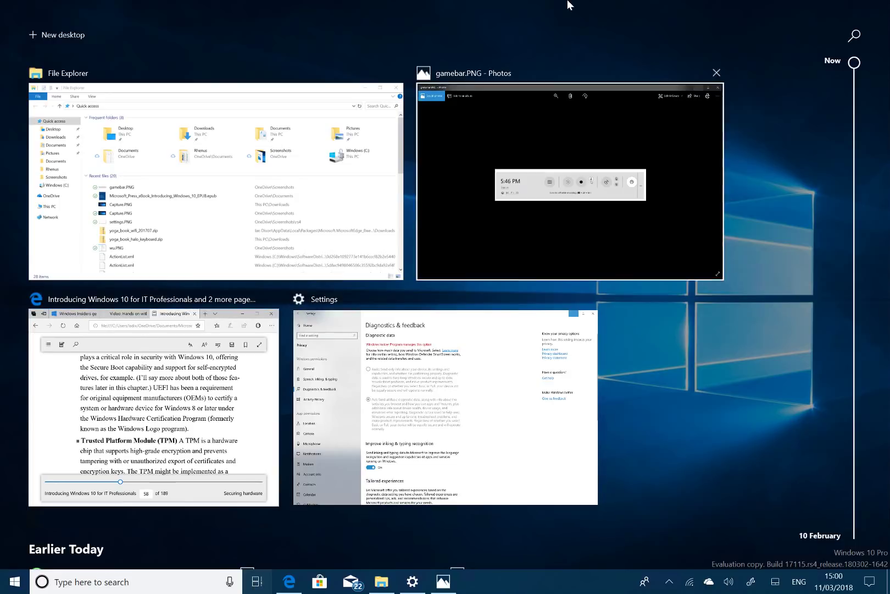
pyautogui.moveTo(569, 4)
pyautogui.click(606, 11)
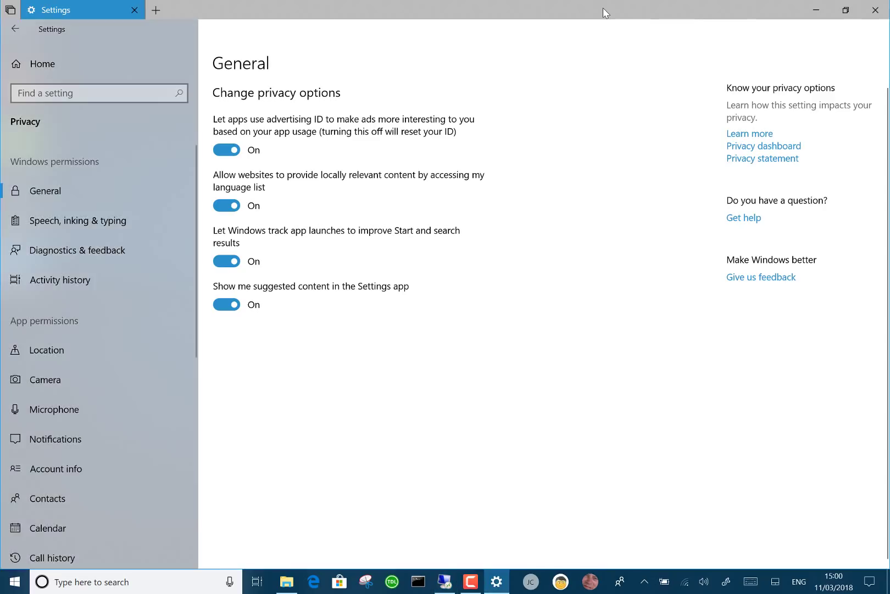